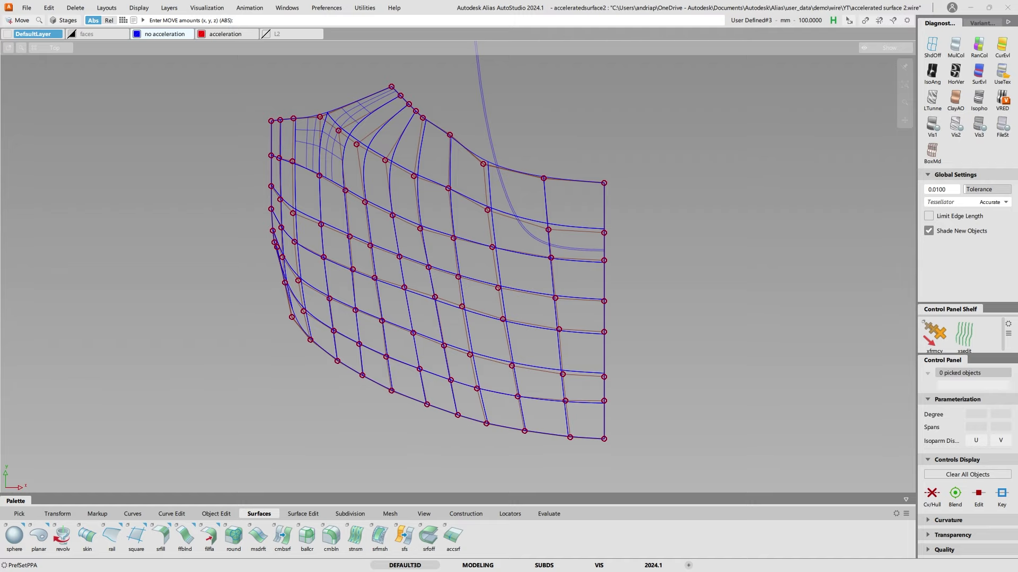
- Hide the no acceleration layer and show the L2 layer with the already cut version of the mesh
{"action": "right_click_drag", "start_coordinate": [513, 173], "coordinate": [559, 169], "text": "alt+shift"}
{"action": "middle_click_drag", "start_coordinate": [517, 172], "coordinate": [521, 375], "text": "alt+shift"}
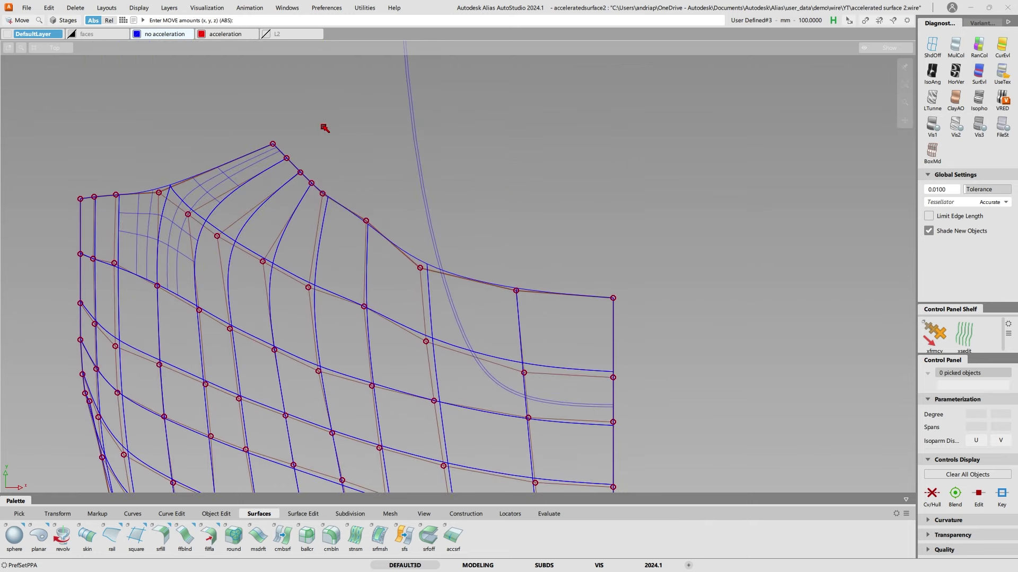
{"action": "left_click", "coordinate": [136, 34]}
{"action": "left_click", "coordinate": [267, 34]}
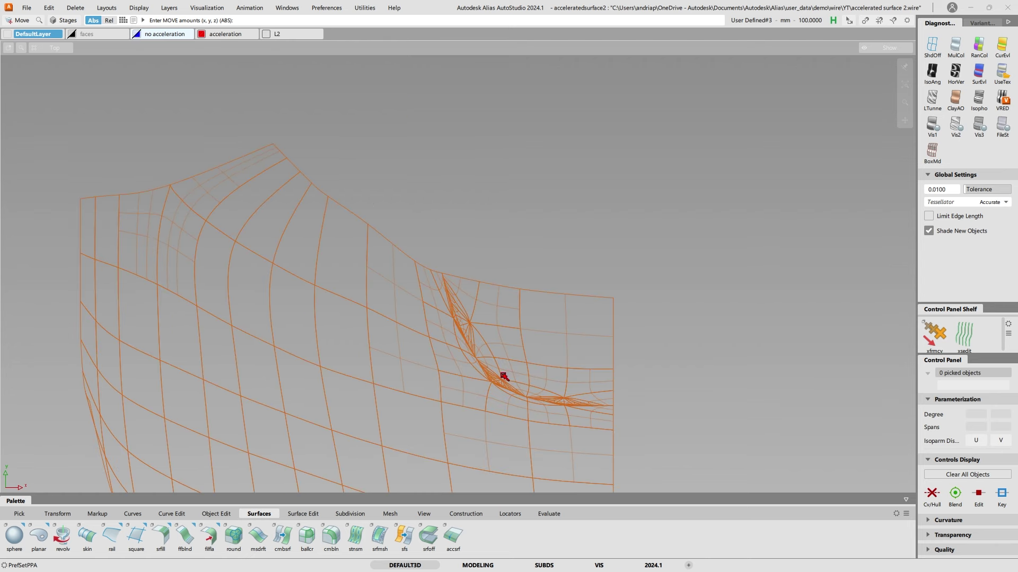
- Select the larger subdiv of the cut version, display its CVs and hulls, and examine the CV layout along the cut edge
{"action": "right_click_drag", "start_coordinate": [503, 375], "coordinate": [547, 357], "text": "alt+shift"}
{"action": "left_click_drag", "start_coordinate": [427, 316], "coordinate": [429, 349], "text": "ctrl+shift"}
{"action": "left_click", "coordinate": [436, 353]}
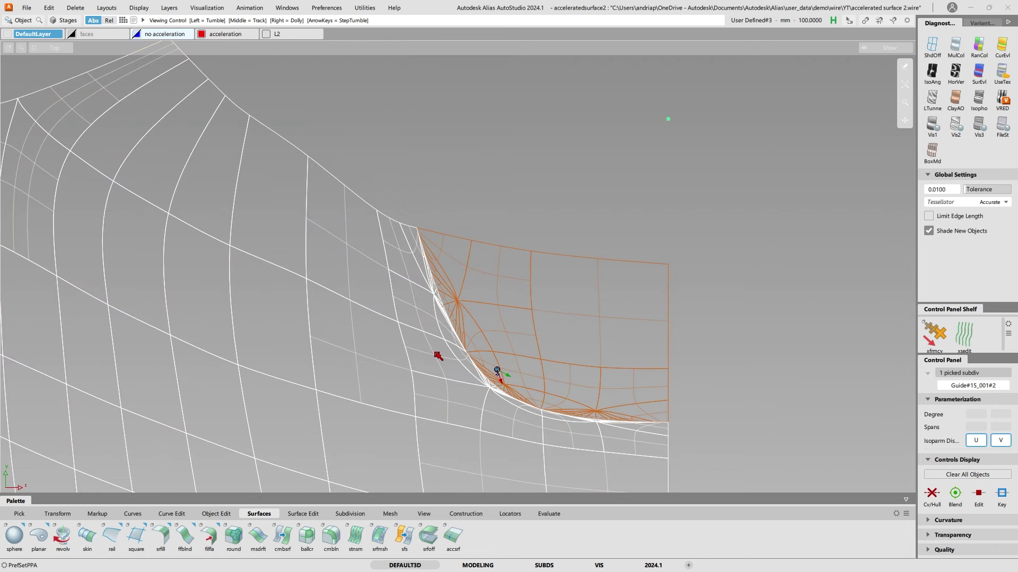
{"action": "right_click_drag", "start_coordinate": [437, 352], "coordinate": [493, 325], "text": "ctrl+shift"}
{"action": "right_click_drag", "start_coordinate": [528, 291], "coordinate": [500, 355], "text": "ctrl+shift"}
{"action": "middle_click_drag", "start_coordinate": [499, 356], "coordinate": [486, 308], "text": "alt+shift"}
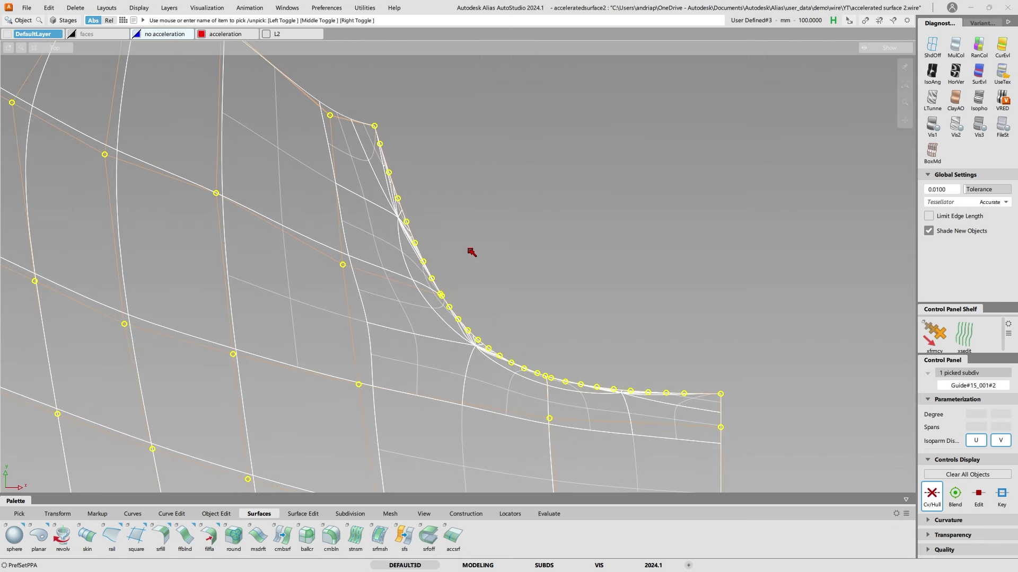
{"action": "key", "text": "F8"}
{"action": "left_click_drag", "start_coordinate": [554, 204], "coordinate": [484, 200], "text": "alt+shift"}
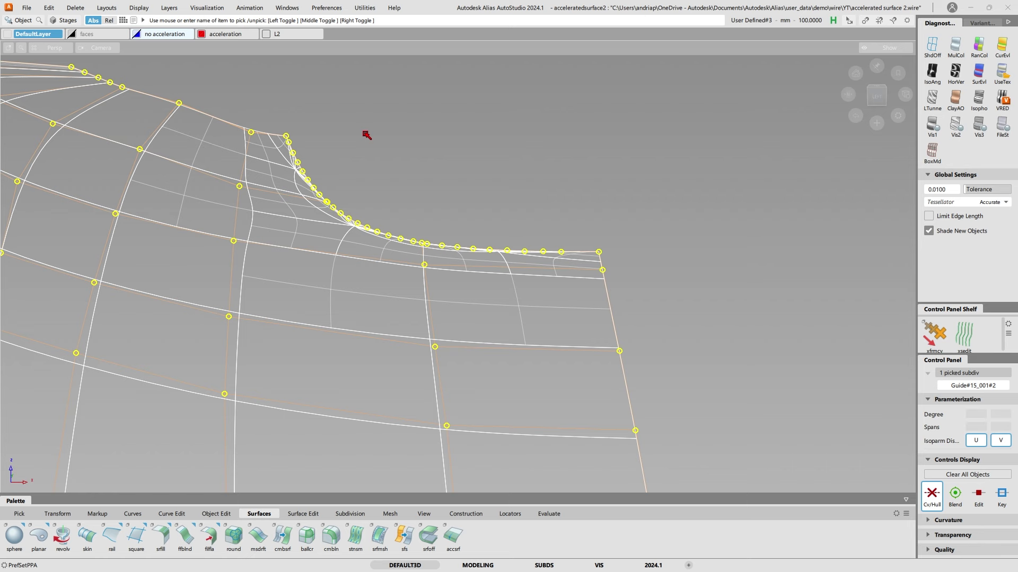
{"action": "left_click", "coordinate": [270, 85]}
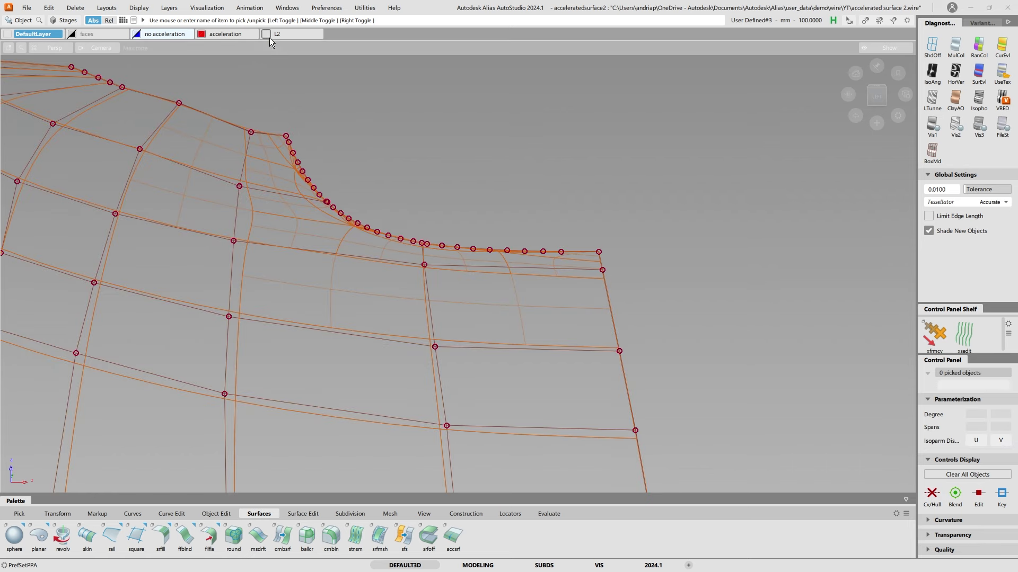
- Hide the L2 layer and show the no acceleration layer to examine the uncut mesh with its guide curves
{"action": "left_click", "coordinate": [267, 35]}
{"action": "left_click", "coordinate": [136, 35]}
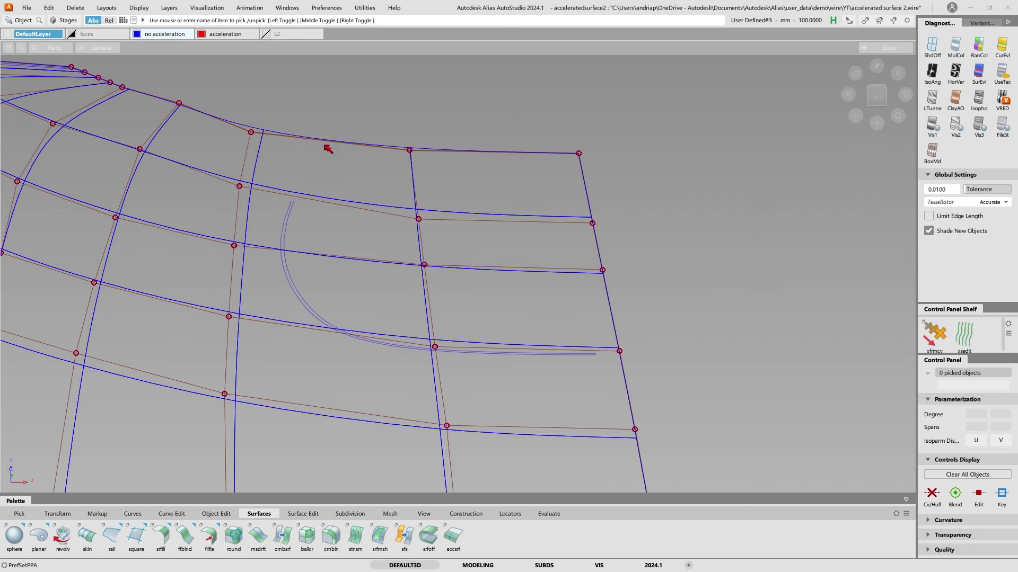
{"action": "left_click_drag", "start_coordinate": [418, 185], "coordinate": [422, 219], "text": "alt+shift"}
{"action": "key", "text": "F5"}
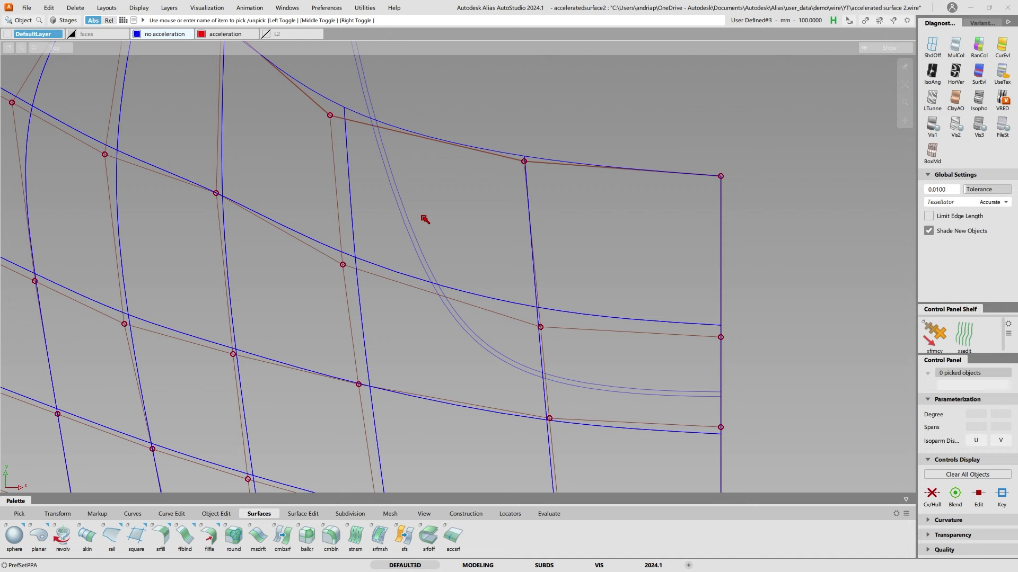
{"action": "right_click_drag", "start_coordinate": [545, 282], "coordinate": [439, 345], "text": "alt+shift"}
{"action": "middle_click_drag", "start_coordinate": [439, 345], "coordinate": [442, 297], "text": "alt+shift"}
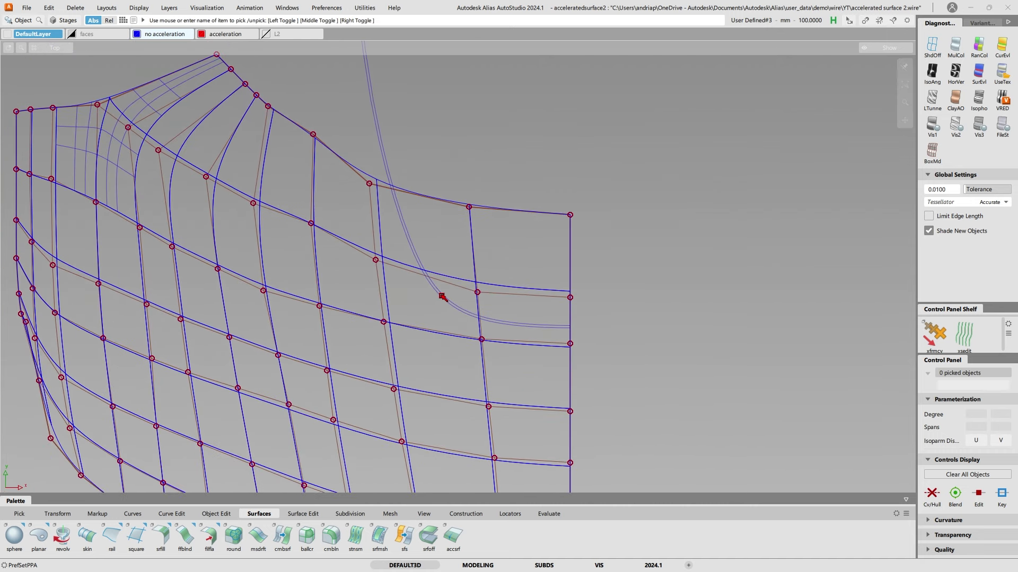
- Try the subdivision Cut tool with four points following the guide curve from the mesh's side edge to its upper edge
{"action": "left_click", "coordinate": [346, 513]}
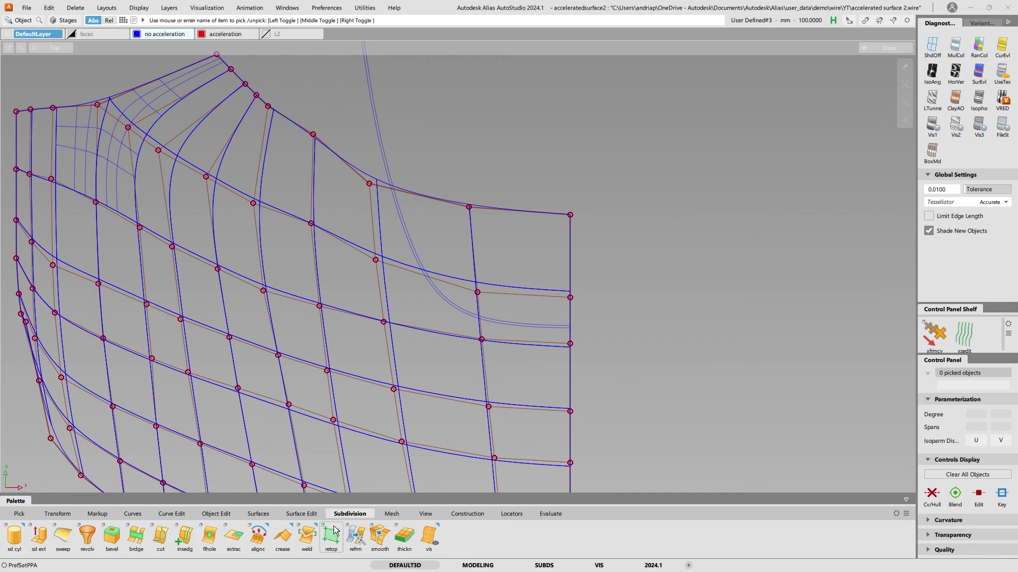
{"action": "left_click", "coordinate": [157, 545]}
{"action": "left_click", "coordinate": [570, 327]}
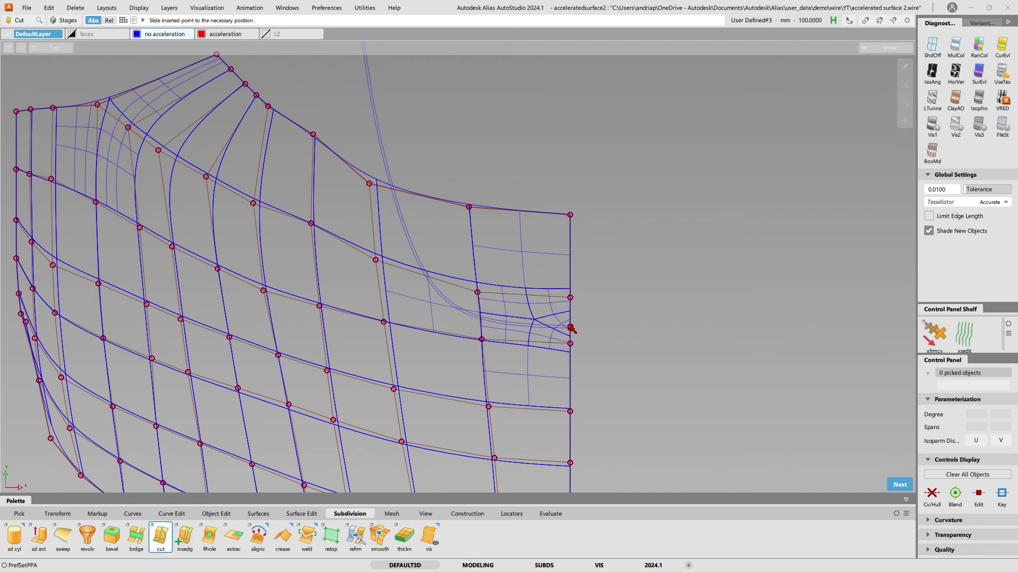
{"action": "left_click", "coordinate": [481, 325]}
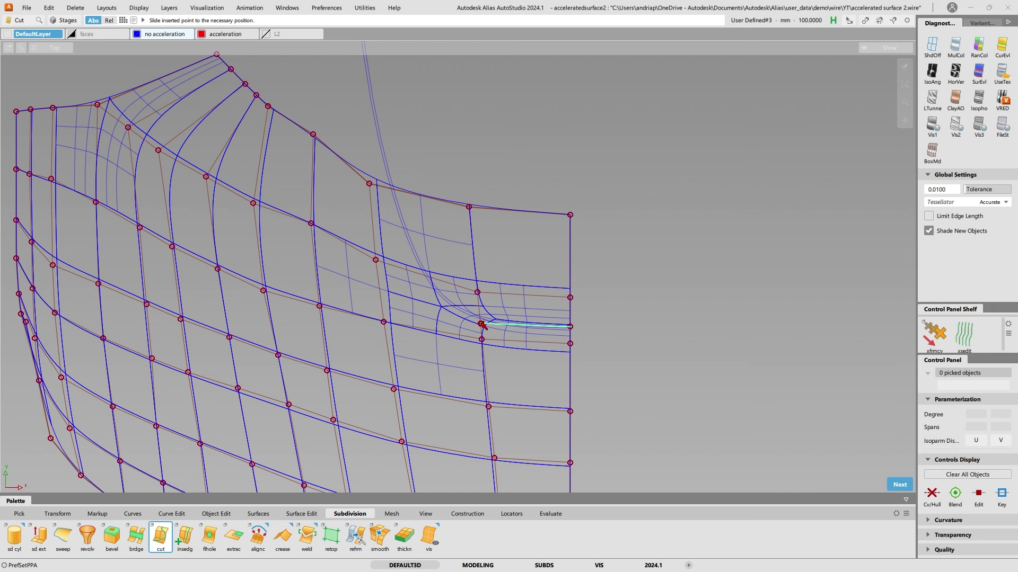
{"action": "left_click", "coordinate": [427, 275]}
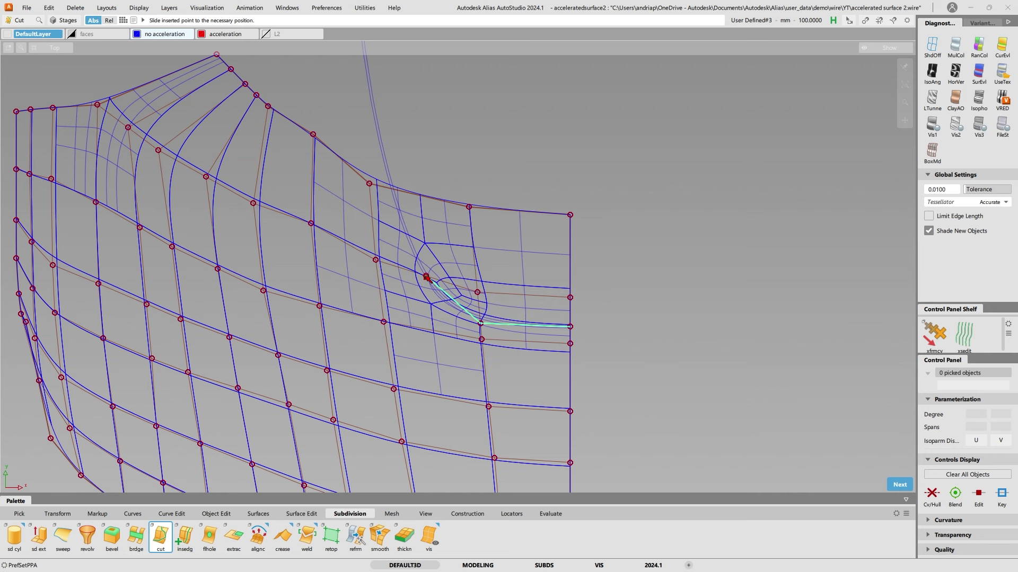
{"action": "left_click", "coordinate": [393, 189]}
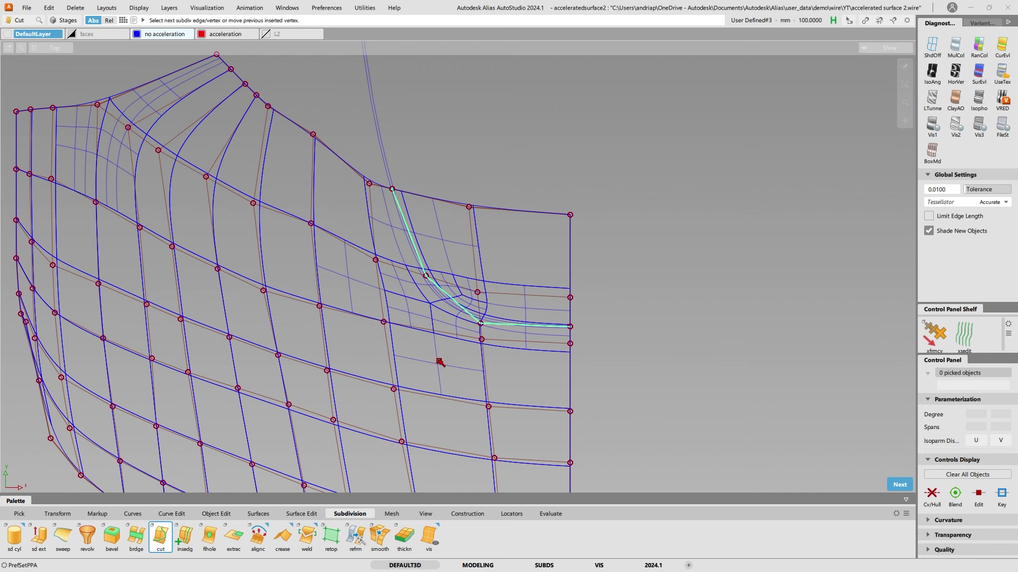
- Undo the cut points inserted along the guide curve
{"action": "key", "text": "ctrl+z"}
{"action": "key", "text": "ctrl+z"}
{"action": "key", "text": "ctrl+z"}
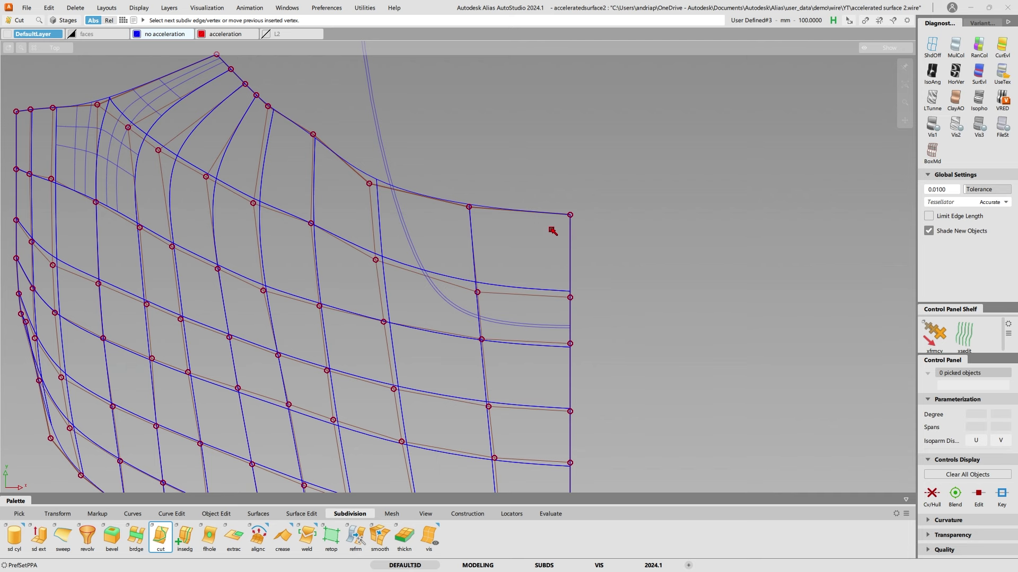
- Create a multi-surface draft from the outer guide curve along Z with a 0 draft angle and length 100
{"action": "left_click_drag", "start_coordinate": [709, 314], "coordinate": [367, 289], "text": "alt+shift"}
{"action": "left_click_drag", "start_coordinate": [582, 329], "coordinate": [381, 409], "text": "alt+shift"}
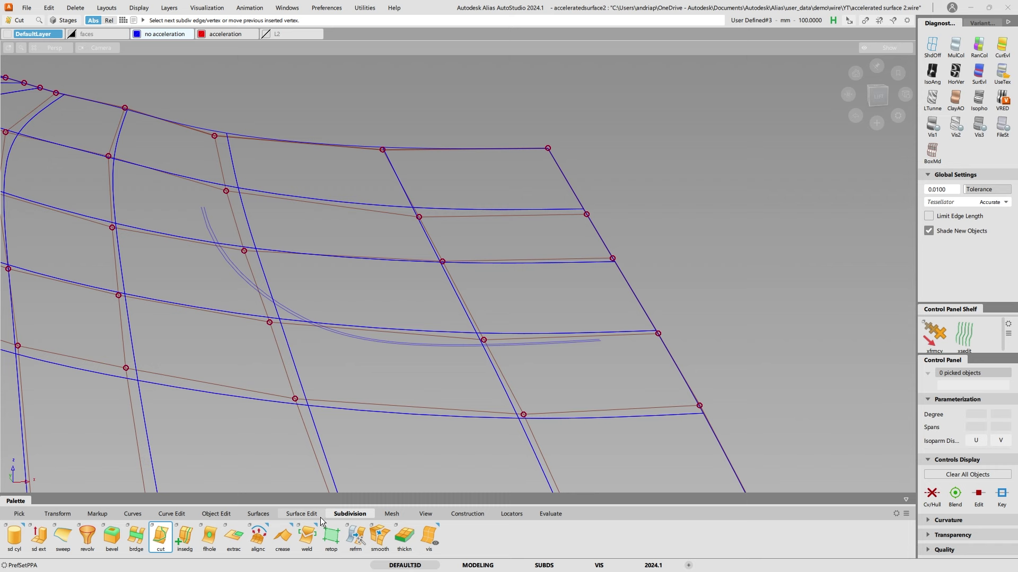
{"action": "left_click", "coordinate": [257, 514]}
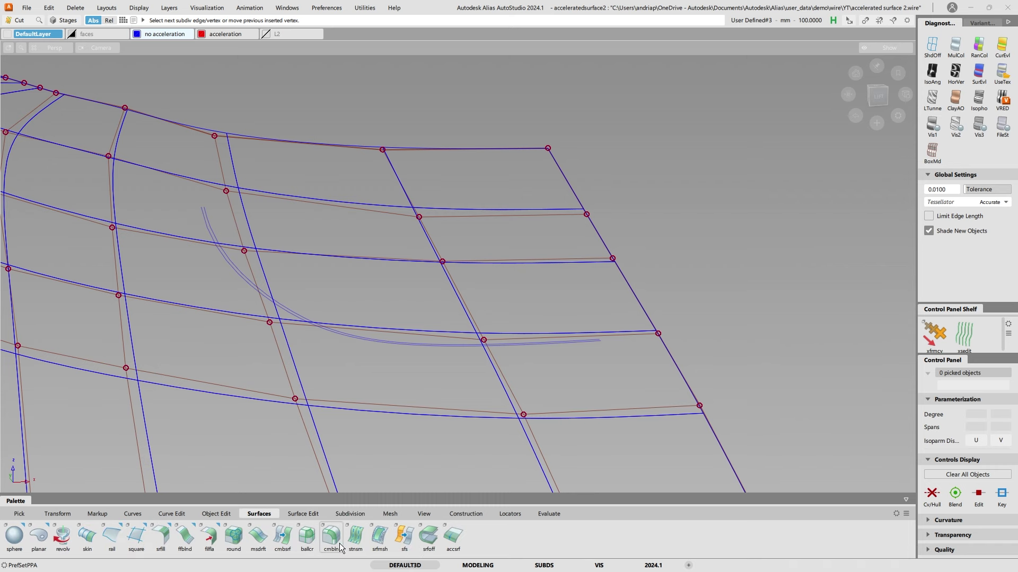
{"action": "left_click", "coordinate": [258, 537]}
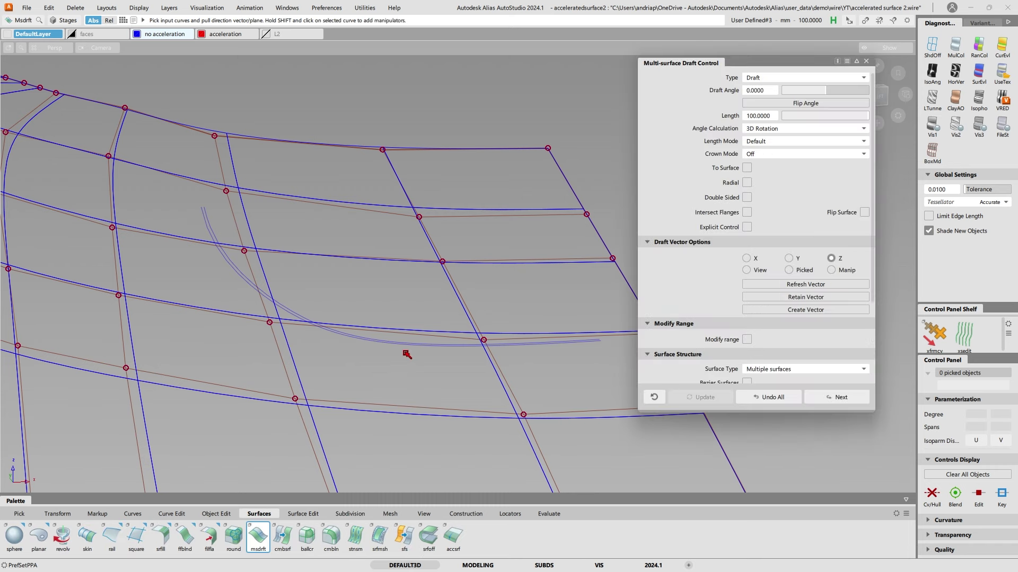
{"action": "left_click", "coordinate": [407, 345]}
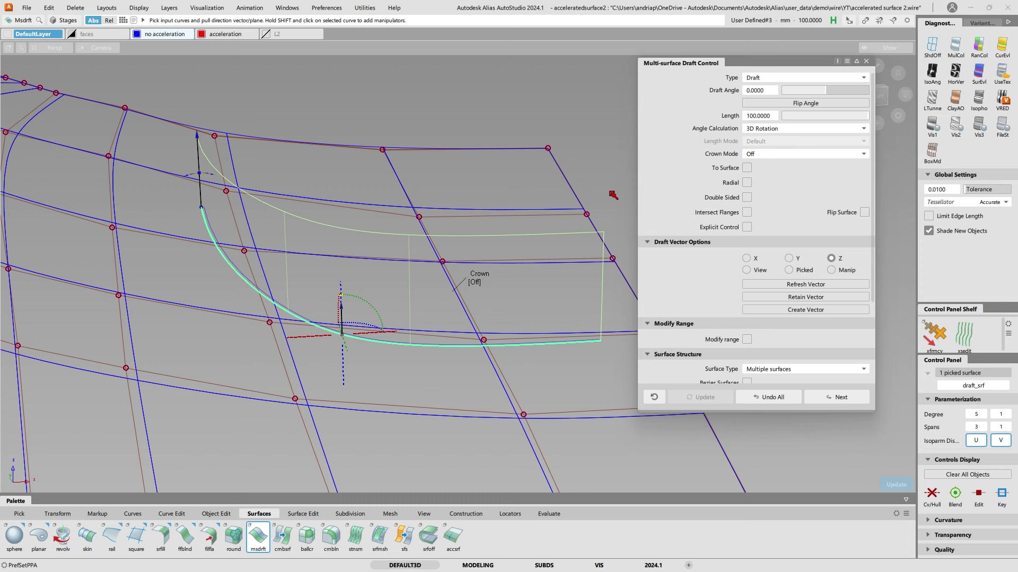
- Extend the draft surface's upper edge by about 128 mm so it passes through the mesh
{"action": "mouse_move", "coordinate": [395, 237]}
{"action": "left_mouse_down", "text": "ctrl+shift"}
{"action": "mouse_move", "coordinate": [386, 154]}
{"action": "mouse_move", "coordinate": [390, 325]}
{"action": "left_mouse_up", "text": "ctrl+shift"}
{"action": "left_click", "coordinate": [382, 235]}
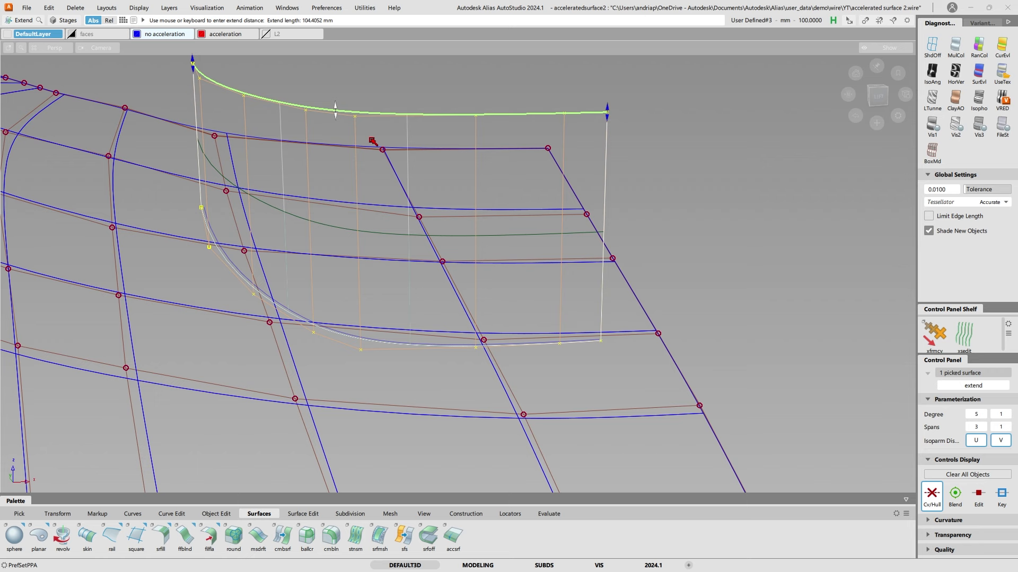
{"action": "left_click_drag", "start_coordinate": [383, 236], "coordinate": [416, 236], "text": "alt+shift"}
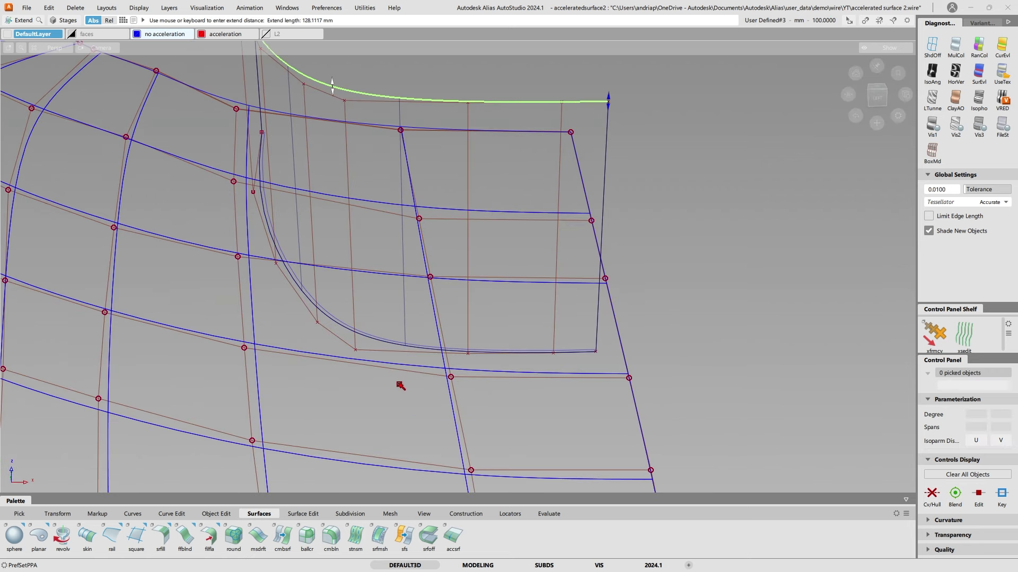
{"action": "left_click", "coordinate": [397, 343]}
{"action": "left_click_drag", "start_coordinate": [397, 342], "coordinate": [388, 326], "text": "alt+shift"}
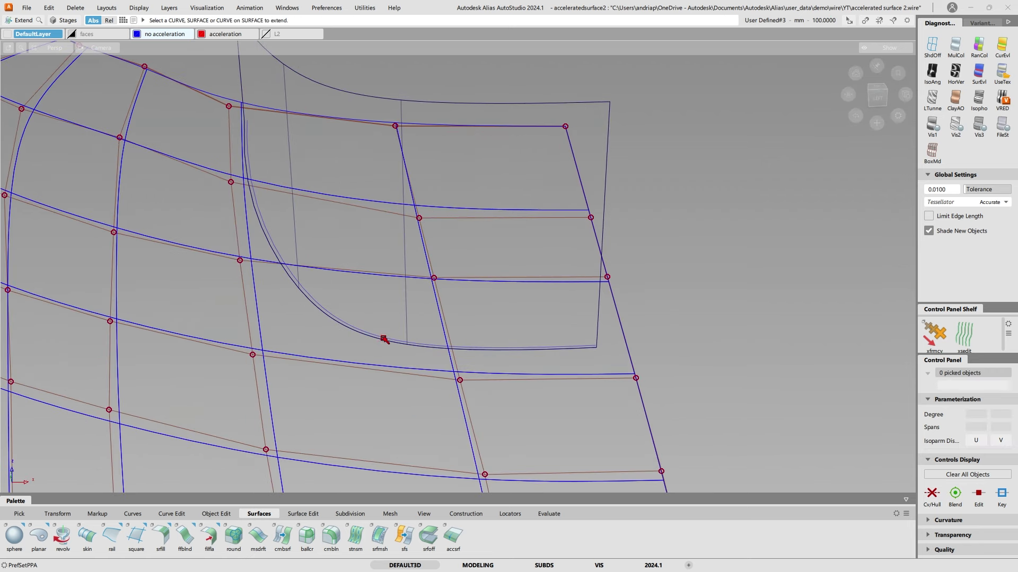
- Create a second draft surface from the inner guide curve along Z and extend its upper edge past the mesh
{"action": "left_click", "coordinate": [259, 536]}
{"action": "left_click", "coordinate": [363, 333]}
{"action": "left_click", "coordinate": [366, 336]}
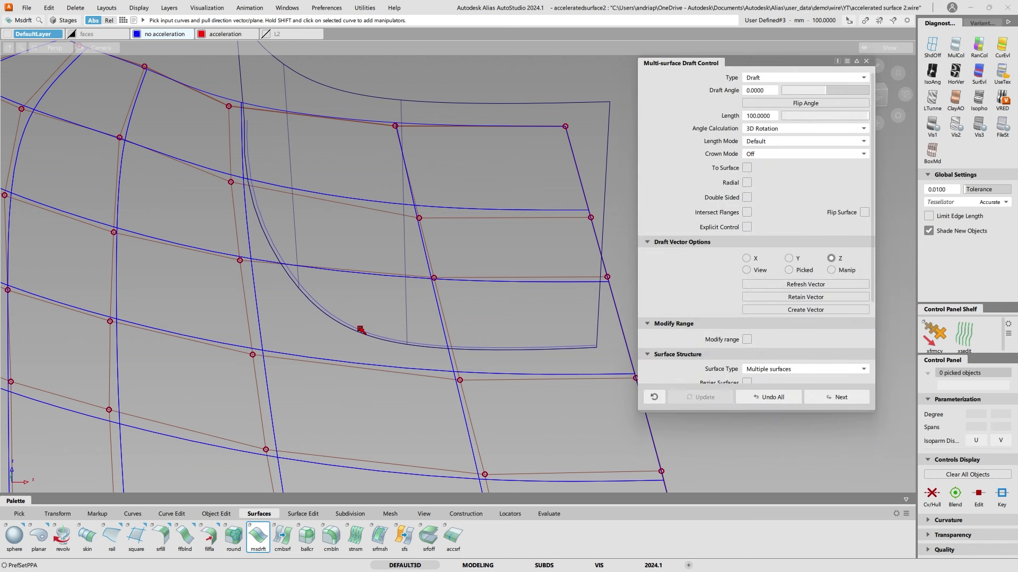
{"action": "left_click_drag", "start_coordinate": [367, 187], "coordinate": [363, 129], "text": "ctrl+shift"}
{"action": "left_click_drag", "start_coordinate": [362, 125], "coordinate": [369, 295], "text": "ctrl+shift"}
{"action": "left_click_drag", "start_coordinate": [370, 238], "coordinate": [378, 120]}
{"action": "left_click", "coordinate": [468, 361]}
{"action": "mouse_move", "coordinate": [477, 286]}
{"action": "left_mouse_down", "text": "alt+shift"}
{"action": "mouse_move", "coordinate": [549, 232]}
{"action": "mouse_move", "coordinate": [581, 246]}
{"action": "mouse_move", "coordinate": [573, 364]}
{"action": "left_mouse_up", "text": "alt+shift"}
{"action": "left_click", "coordinate": [579, 345]}
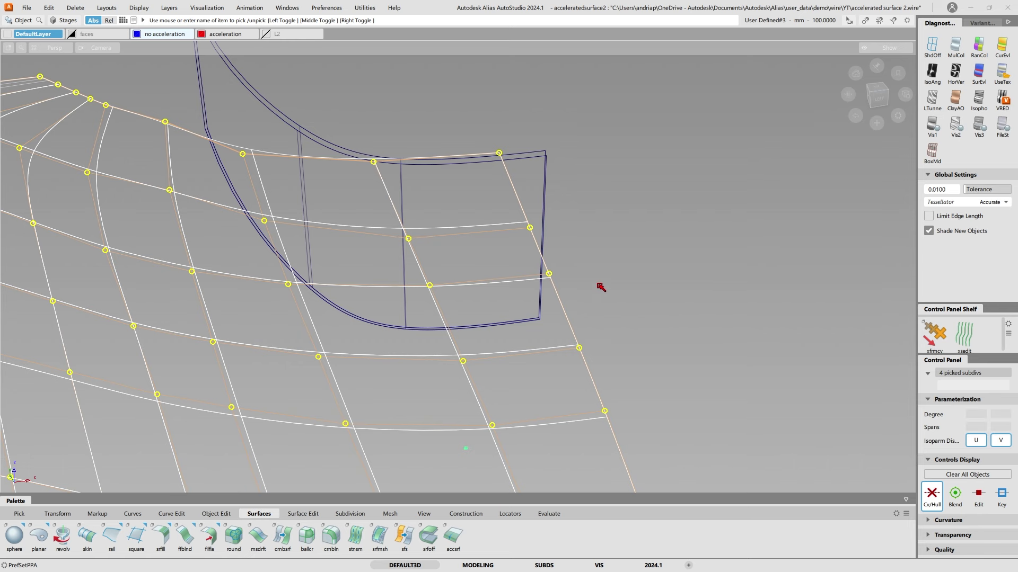
{"action": "key", "text": "ctrl+v"}
{"action": "middle_click_drag", "start_coordinate": [580, 244], "coordinate": [622, 228], "text": "ctrl+shift"}
{"action": "left_click_drag", "start_coordinate": [607, 230], "coordinate": [532, 212], "text": "alt+shift"}
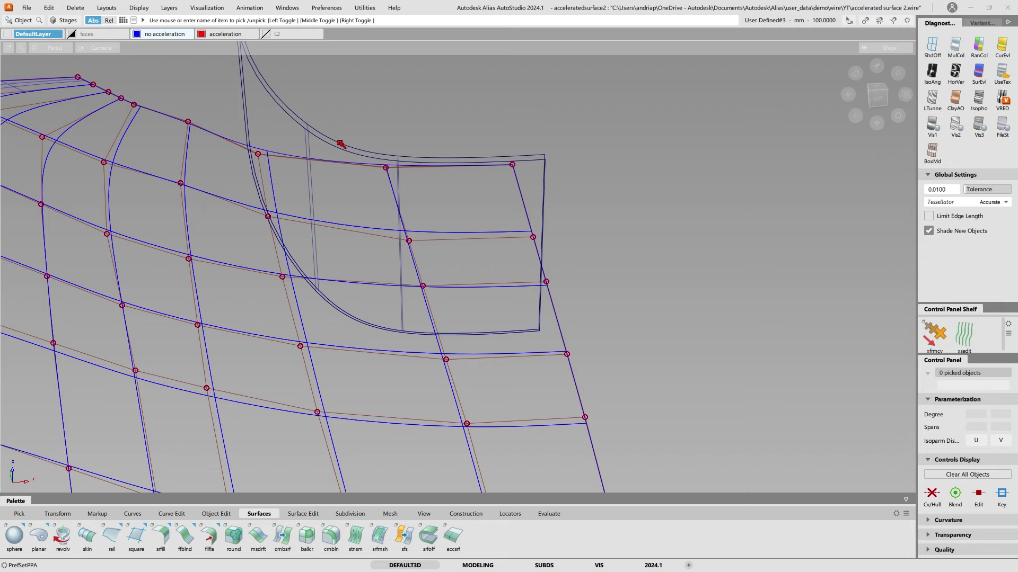
- Remove the inner draft surface and assign the remaining draft surface to the no acceleration layer
{"action": "left_click", "coordinate": [391, 152]}
{"action": "left_click_drag", "start_coordinate": [391, 153], "coordinate": [383, 340], "text": "alt+shift"}
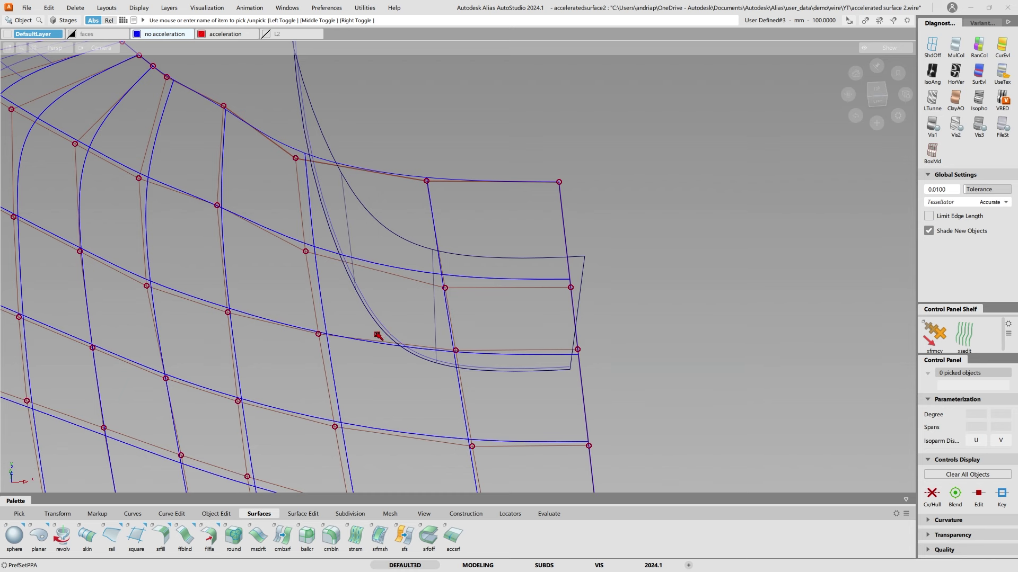
{"action": "left_click_drag", "start_coordinate": [391, 252], "coordinate": [349, 96], "text": "alt+shift"}
{"action": "right_click", "coordinate": [161, 33]}
{"action": "left_click", "coordinate": [191, 44]}
- Intersect the subdiv mesh with the draft surface to create the intersection curve
{"action": "left_click_drag", "start_coordinate": [377, 214], "coordinate": [376, 185]}
{"action": "left_click_drag", "start_coordinate": [415, 153], "coordinate": [418, 194]}
{"action": "left_click_drag", "start_coordinate": [462, 109], "coordinate": [447, 216], "text": "ctrl+shift"}
{"action": "mouse_move", "coordinate": [391, 163]}
{"action": "left_mouse_down", "text": "alt+shift"}
{"action": "mouse_move", "coordinate": [483, 146]}
{"action": "mouse_move", "coordinate": [450, 150]}
{"action": "left_mouse_up", "text": "alt+shift"}
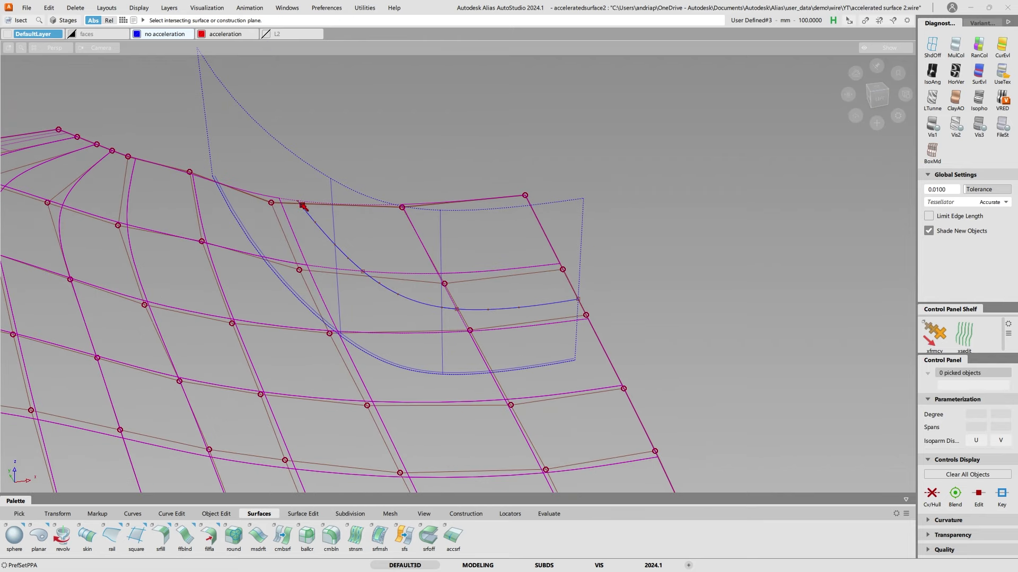
- Try to place a detach location on the draft surface where the intersection curve meets the mesh's upper edge
{"action": "left_click", "coordinate": [212, 514]}
{"action": "left_click", "coordinate": [38, 536]}
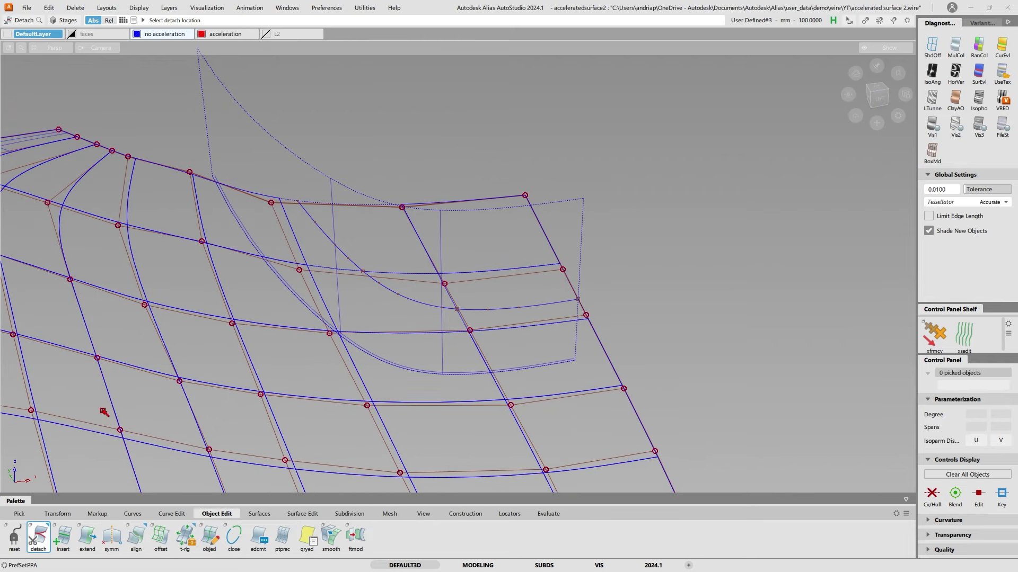
{"action": "left_click", "coordinate": [207, 129]}
{"action": "key", "text": "Return"}
{"action": "left_click_drag", "start_coordinate": [246, 142], "coordinate": [273, 156]}
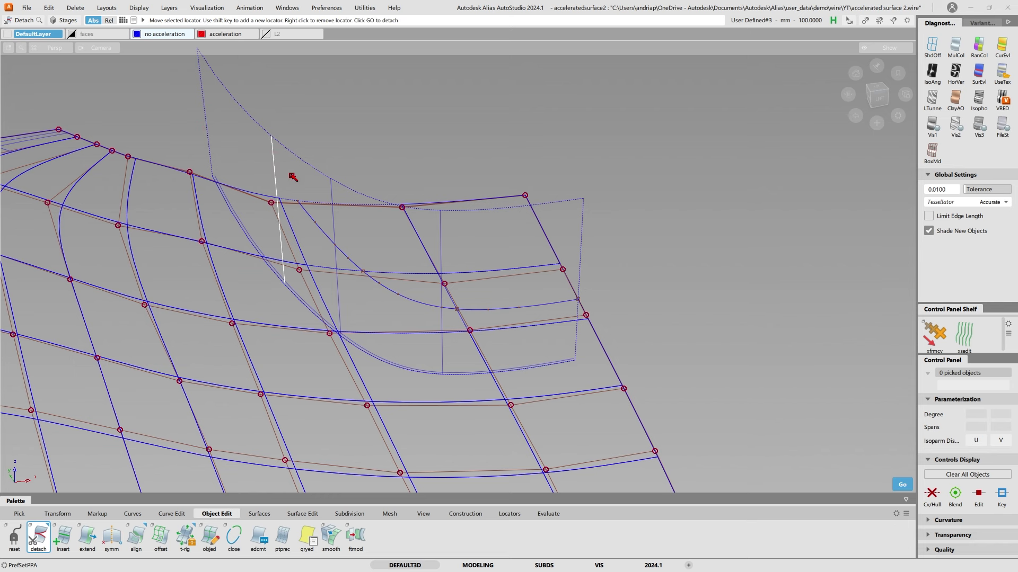
{"action": "left_click", "coordinate": [301, 203], "text": "ctrl+alt"}
{"action": "left_click", "coordinate": [315, 212]}
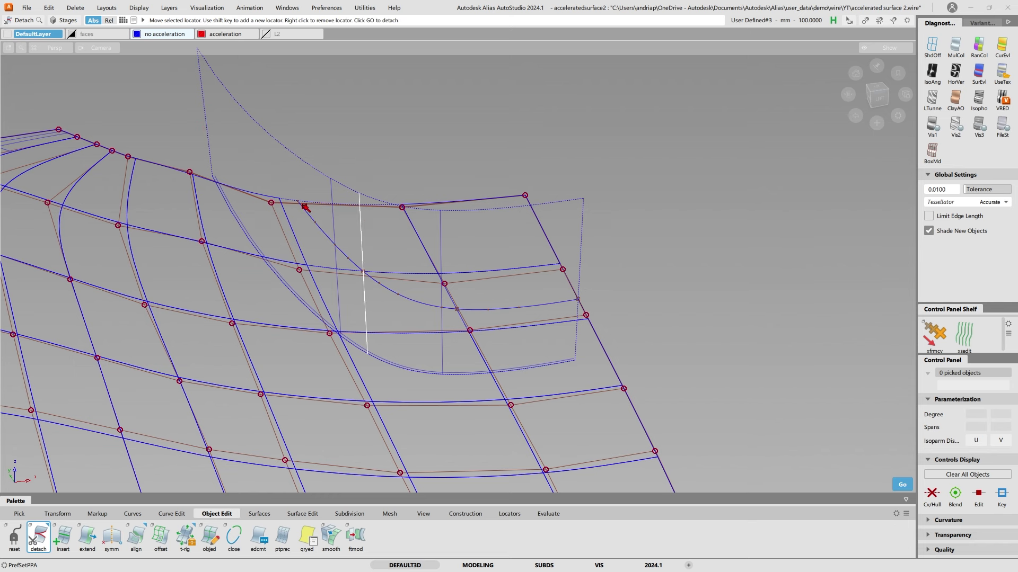
{"action": "right_click_drag", "start_coordinate": [305, 207], "coordinate": [309, 211]}
- Trim the mesh along the intersection curve, keeping the large main region, and turn off the CV display
{"action": "left_click_drag", "start_coordinate": [325, 129], "coordinate": [355, 157], "text": "alt+shift"}
{"action": "mouse_move", "coordinate": [251, 237]}
{"action": "middle_mouse_down", "text": "ctrl+shift"}
{"action": "mouse_move", "coordinate": [367, 238]}
{"action": "mouse_move", "coordinate": [374, 247]}
{"action": "middle_mouse_up", "text": "ctrl+shift"}
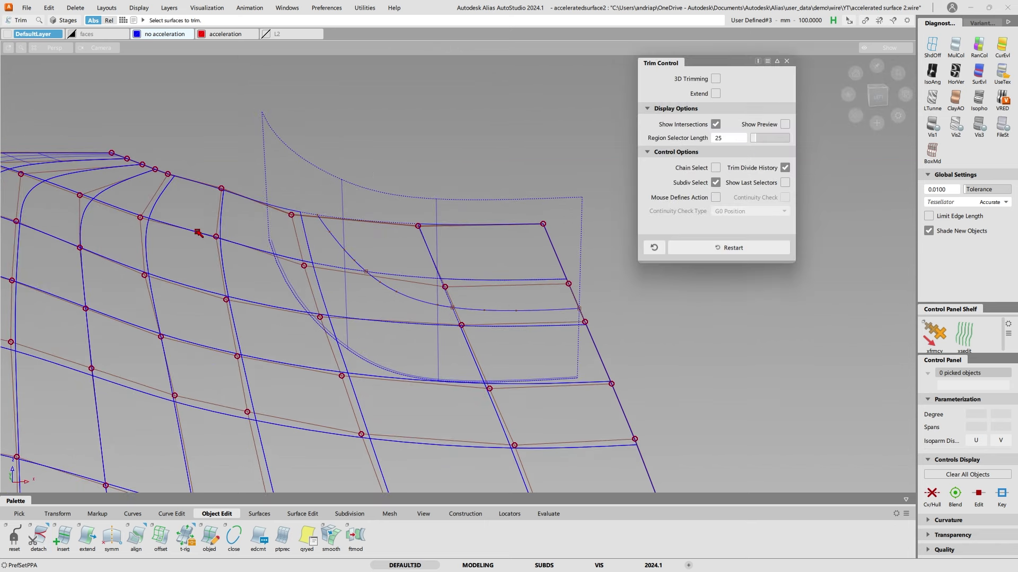
{"action": "left_click", "coordinate": [202, 235]}
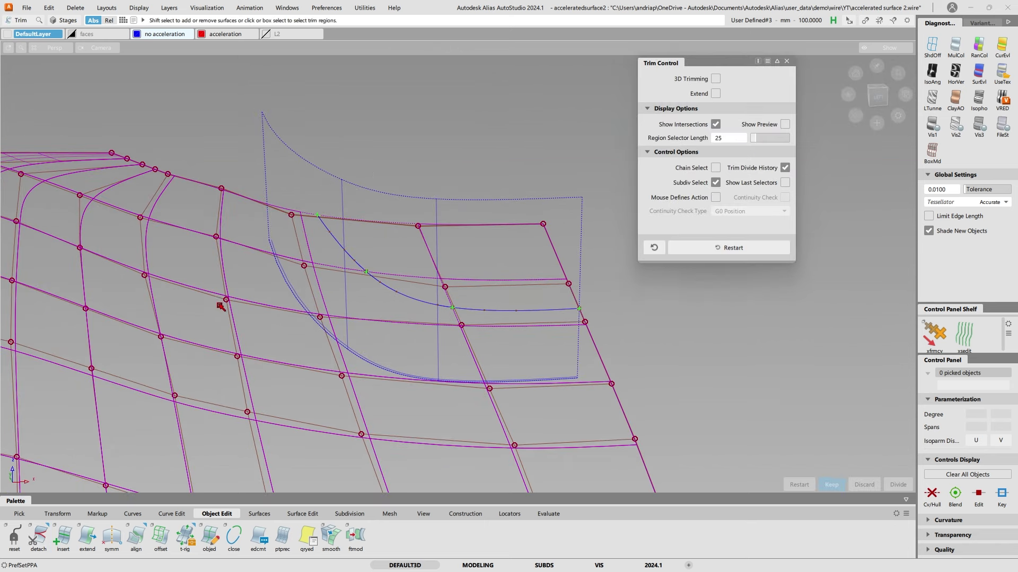
{"action": "left_click", "coordinate": [171, 297]}
{"action": "key", "text": "space"}
{"action": "left_click_drag", "start_coordinate": [276, 217], "coordinate": [396, 142], "text": "alt+shift"}
{"action": "key", "text": "alt+shift+c"}
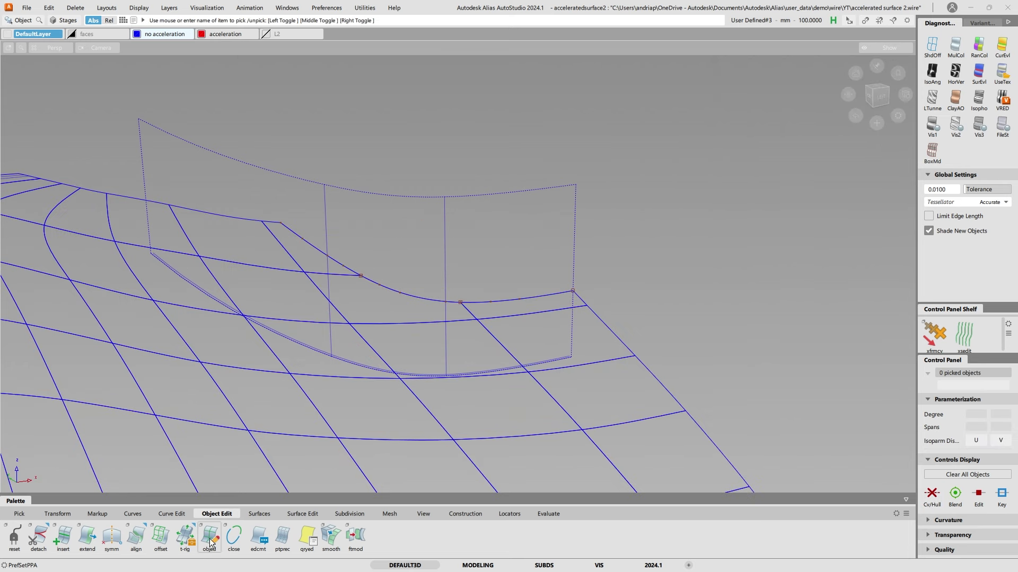
- Detach the draft surface at the point where the intersection curve meets the mesh's upper edge
{"action": "left_click", "coordinate": [43, 539]}
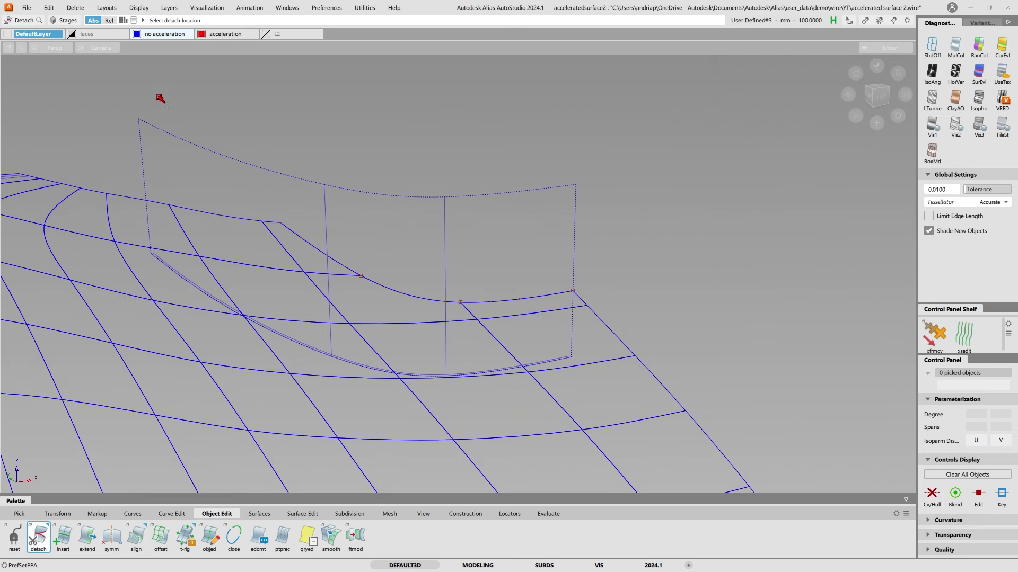
{"action": "left_click", "coordinate": [147, 159]}
{"action": "key", "text": "Return"}
{"action": "left_click", "coordinate": [277, 221]}
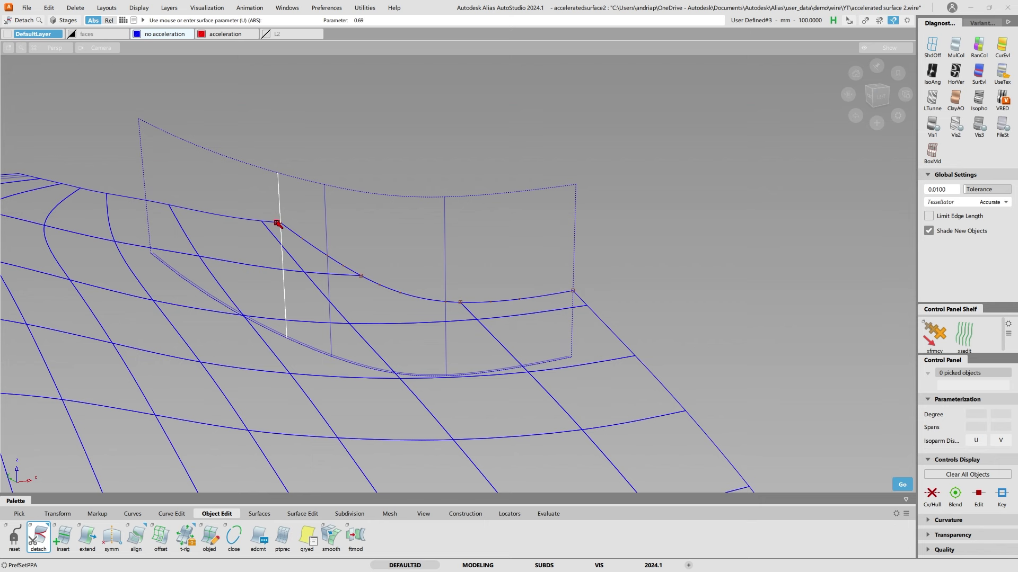
{"action": "left_click_drag", "start_coordinate": [347, 200], "coordinate": [366, 168], "text": "alt+shift"}
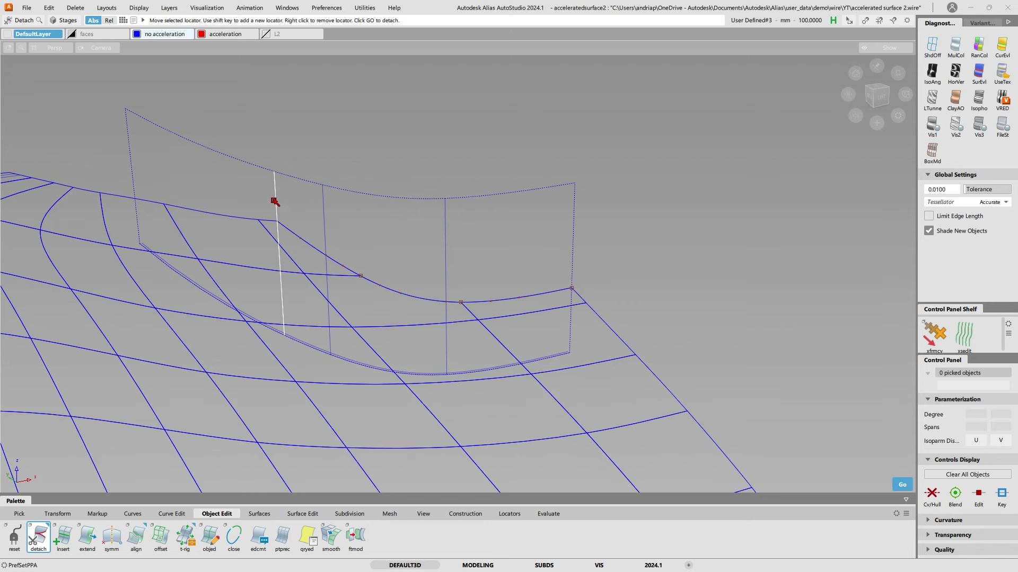
{"action": "left_click_drag", "start_coordinate": [274, 201], "coordinate": [290, 223]}
- Delete the detached draft surface piece that extends beyond the end of the intersection curve
{"action": "left_click_drag", "start_coordinate": [274, 101], "coordinate": [276, 175], "text": "ctrl+shift"}
{"action": "left_click", "coordinate": [257, 181]}
{"action": "key", "text": "Delete"}
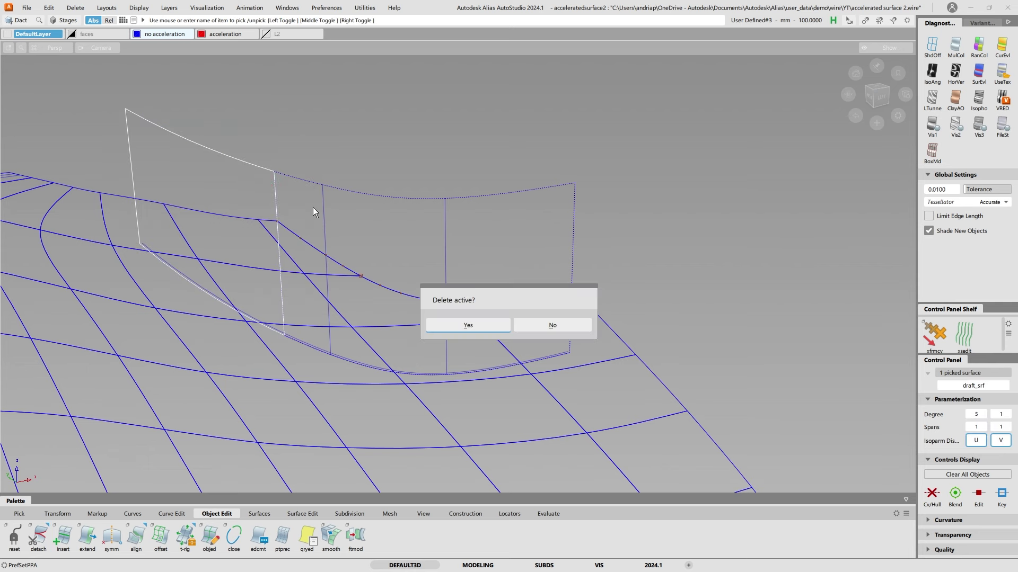
{"action": "key", "text": "Return"}
- Trim the draft surface along the intersection curve, keeping the region below the curve
{"action": "left_click_drag", "start_coordinate": [318, 206], "coordinate": [287, 200], "text": "alt+shift"}
{"action": "right_click_drag", "start_coordinate": [370, 211], "coordinate": [451, 224], "text": "ctrl+shift"}
{"action": "left_click", "coordinate": [440, 233]}
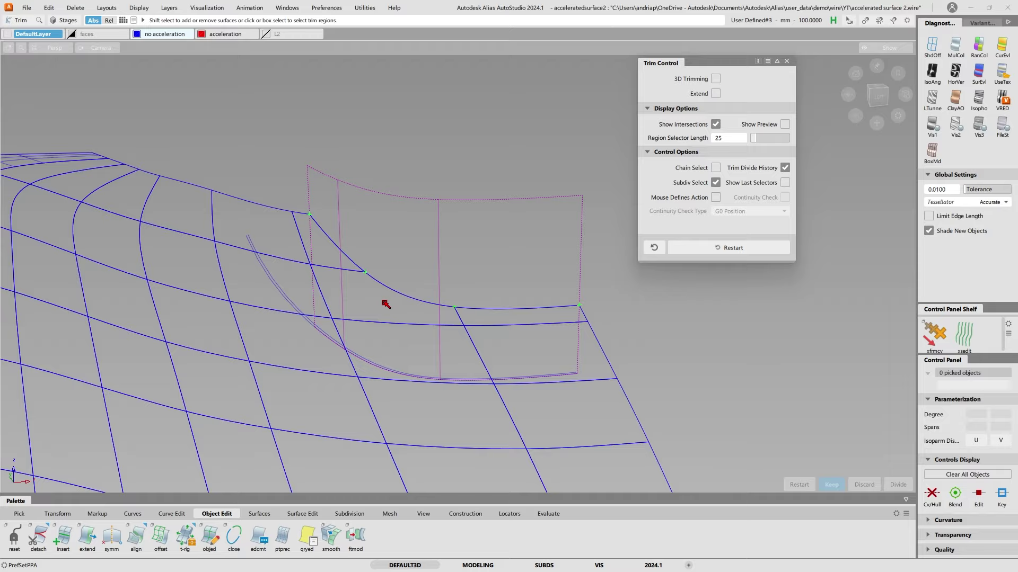
{"action": "left_click", "coordinate": [382, 300]}
{"action": "key", "text": "space"}
- Build a G2 surface fillet with a 10 mm chordal length between the main trimmed mesh and the draft surface
{"action": "left_click_drag", "start_coordinate": [595, 232], "coordinate": [36, 249], "text": "alt+shift"}
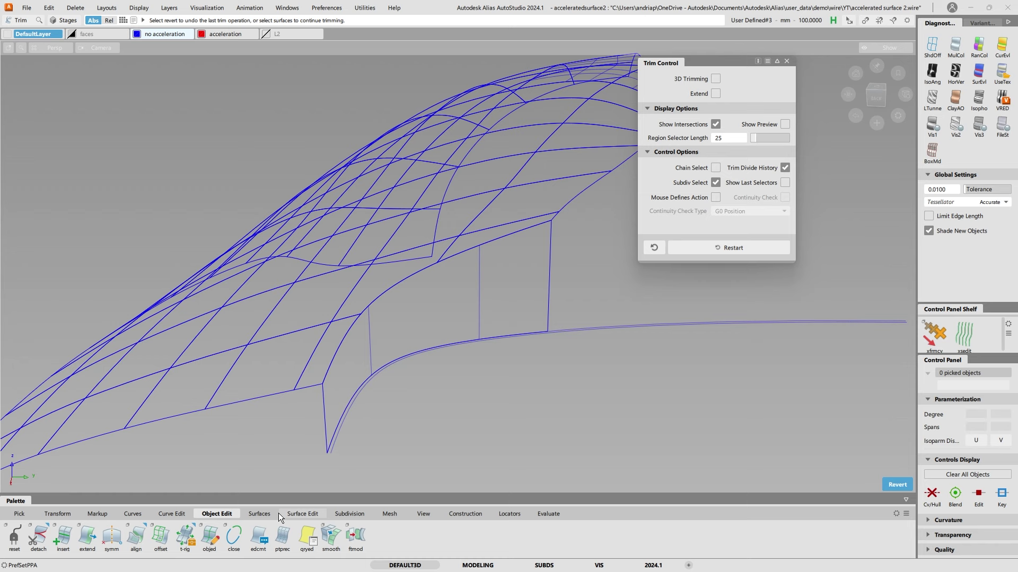
{"action": "left_click", "coordinate": [264, 513]}
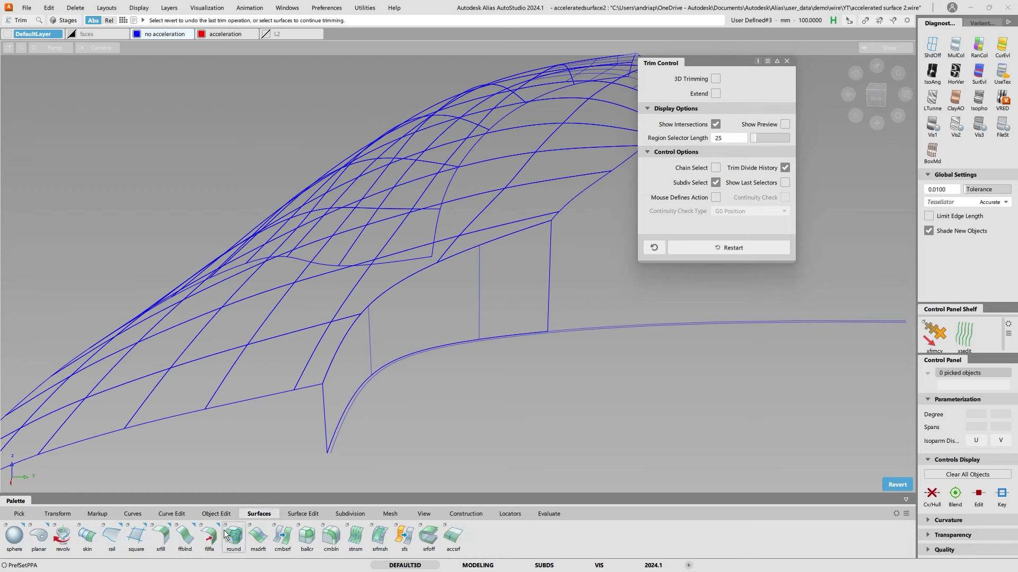
{"action": "left_click", "coordinate": [165, 543]}
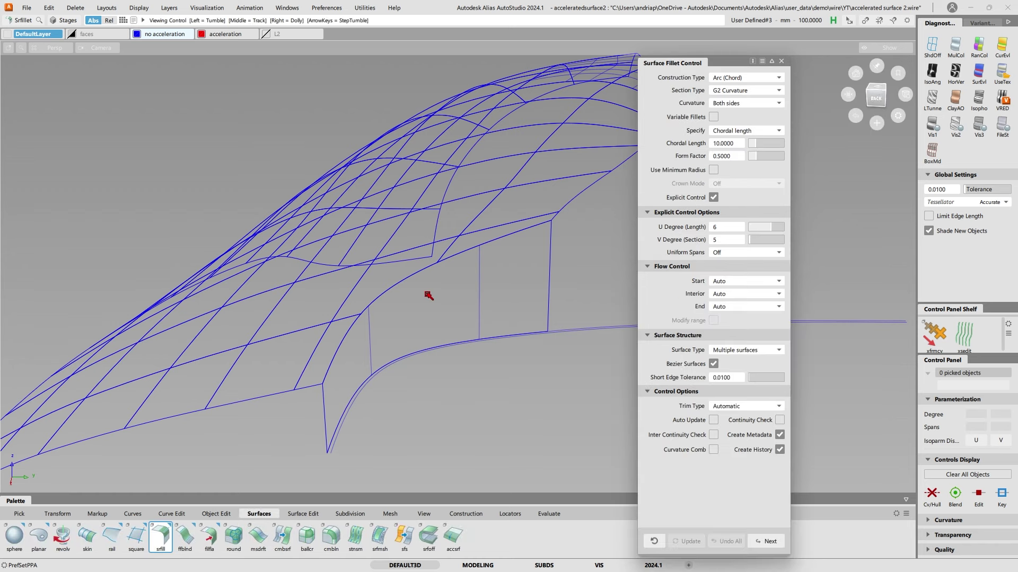
{"action": "left_click_drag", "start_coordinate": [428, 293], "coordinate": [377, 229], "text": "alt+shift"}
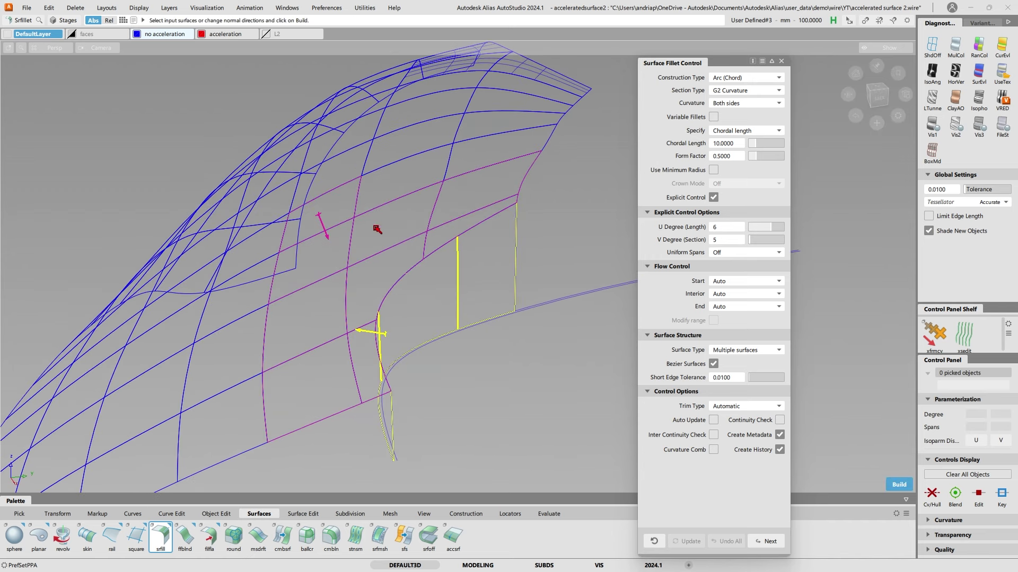
{"action": "left_click_drag", "start_coordinate": [451, 340], "coordinate": [287, 333], "text": "alt+shift"}
{"action": "right_click_drag", "start_coordinate": [287, 334], "coordinate": [683, 190], "text": "alt+shift"}
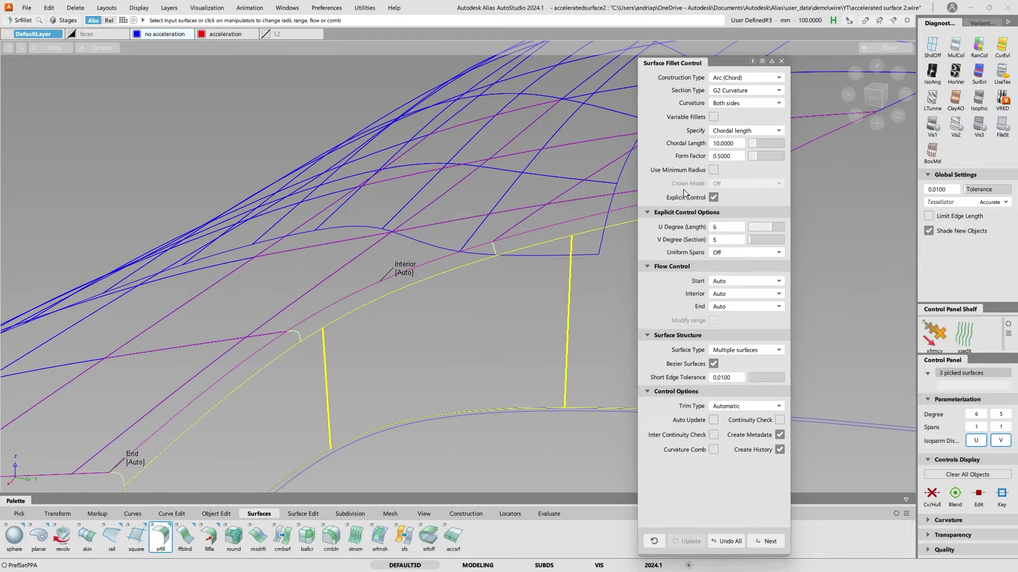
{"action": "left_click_drag", "start_coordinate": [583, 188], "coordinate": [561, 243], "text": "alt+shift"}
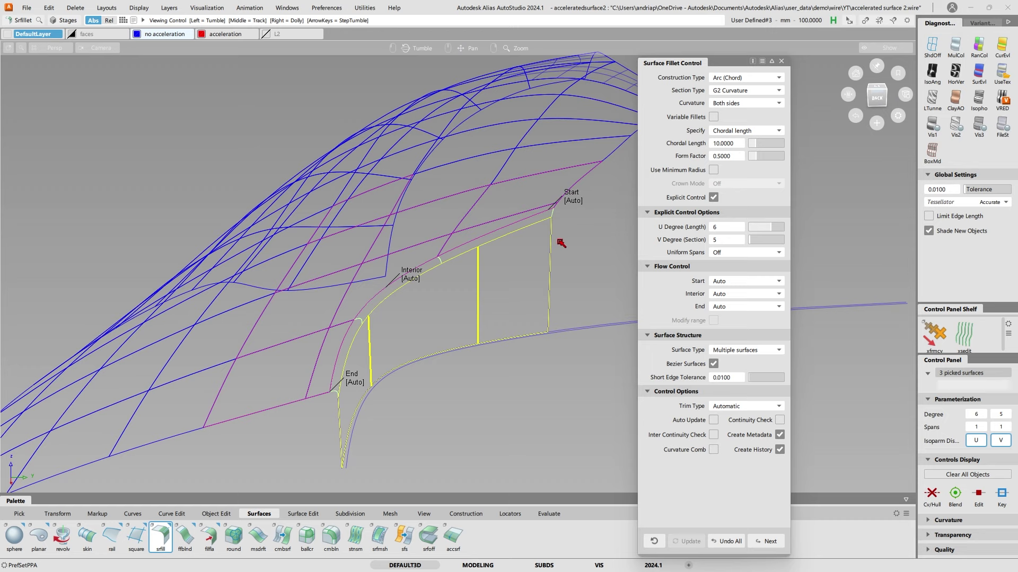
{"action": "key", "text": "space"}
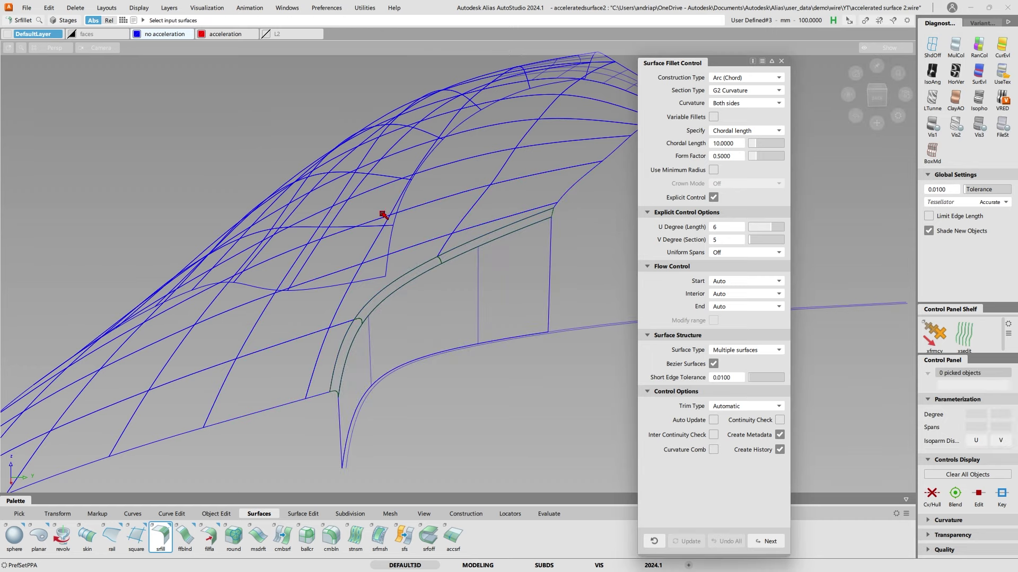
- Assign the main mesh, the trimmed draft surface and the fillet surfaces to the no acceleration layer, and clear the selection
{"action": "left_click_drag", "start_coordinate": [380, 212], "coordinate": [580, 316], "text": "ctrl+shift"}
{"action": "right_click", "coordinate": [167, 37]}
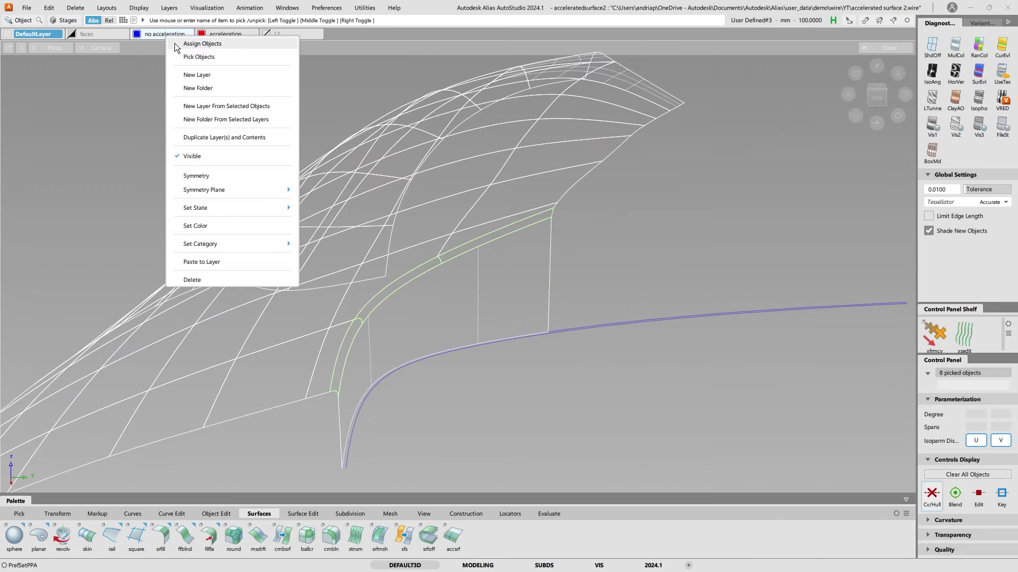
{"action": "left_click", "coordinate": [174, 43]}
{"action": "left_click_drag", "start_coordinate": [364, 296], "coordinate": [656, 275], "text": "alt+shift"}
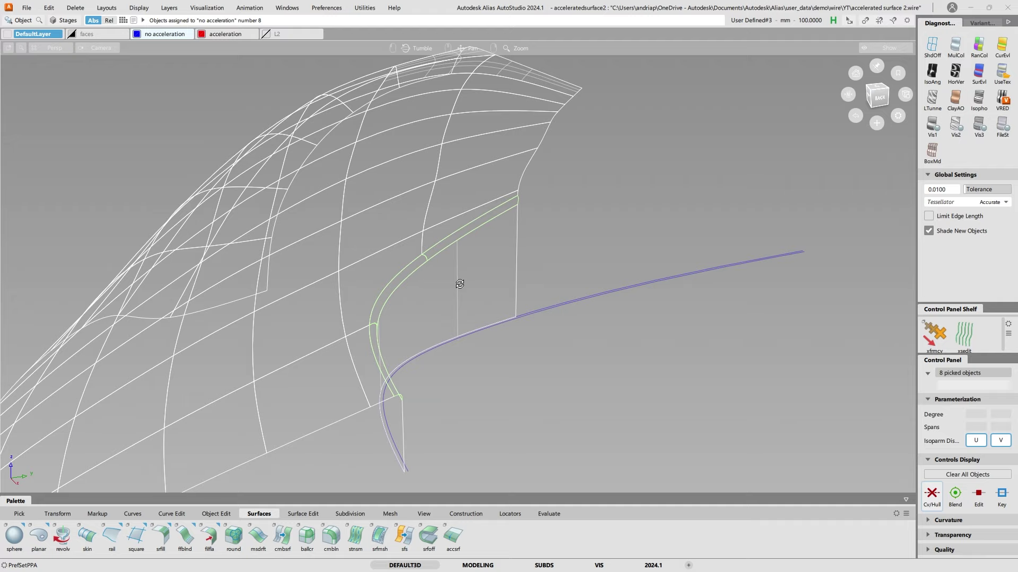
{"action": "left_click", "coordinate": [460, 239]}
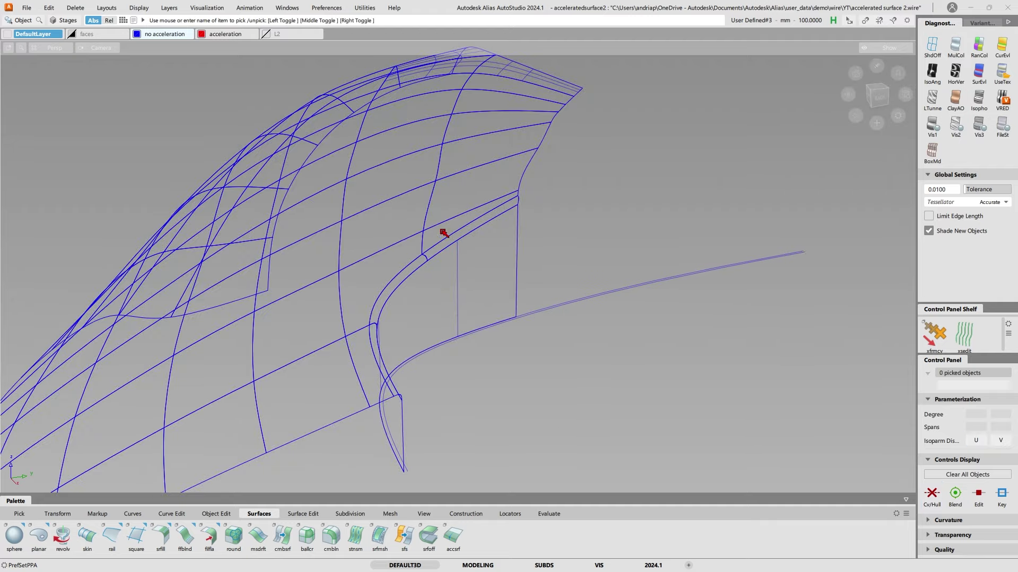
- Bring back the untrimmed mesh and draft surface and isolate them by hiding the finished fillet geometry
{"action": "key", "text": "ctrl+z"}
{"action": "left_click_drag", "start_coordinate": [500, 280], "coordinate": [612, 232], "text": "alt+shift"}
{"action": "left_click", "coordinate": [506, 223]}
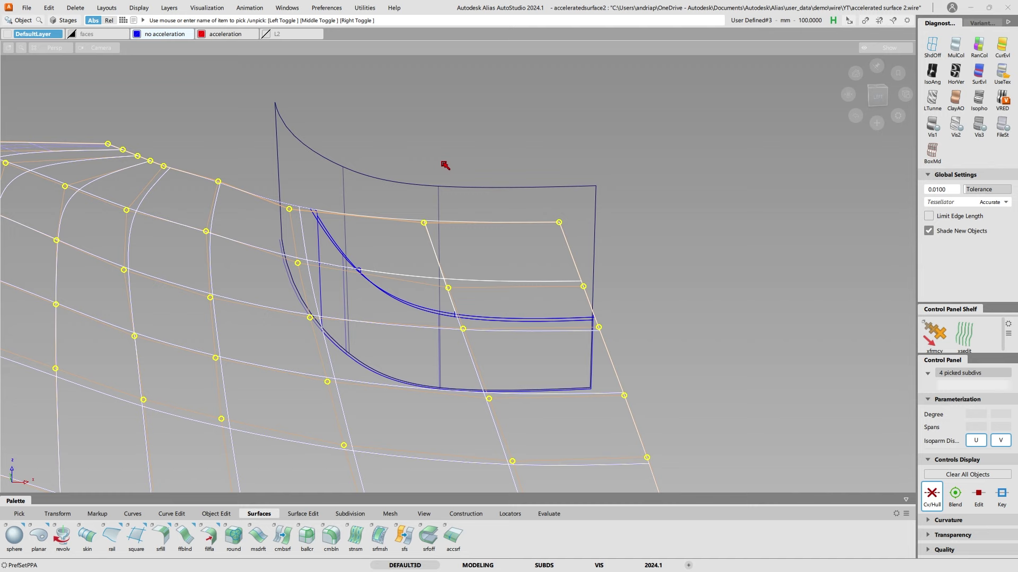
{"action": "left_click", "coordinate": [458, 186]}
{"action": "left_click_drag", "start_coordinate": [464, 193], "coordinate": [472, 205], "text": "alt+shift"}
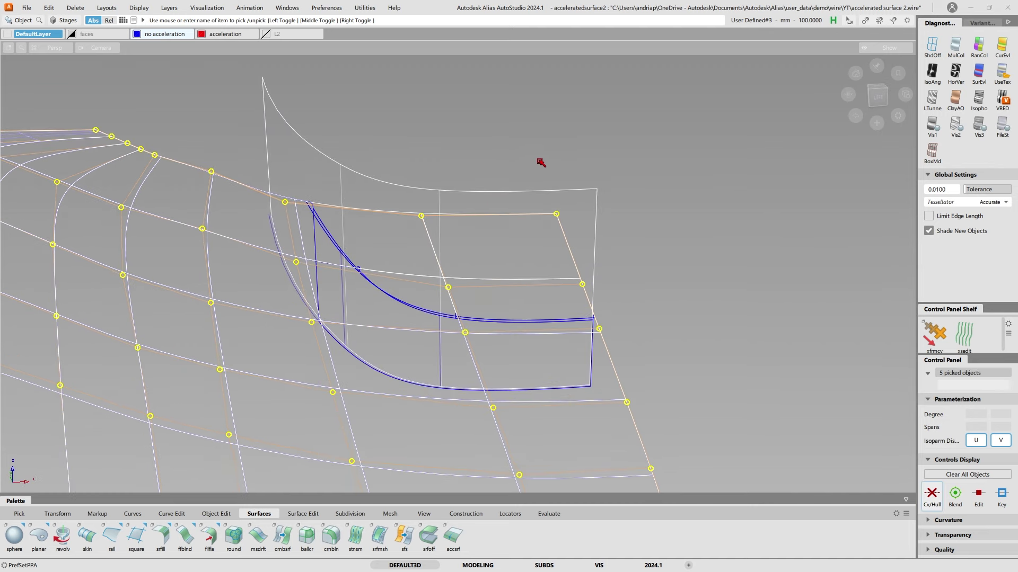
{"action": "right_click_drag", "start_coordinate": [539, 162], "coordinate": [472, 241], "text": "ctrl+shift"}
{"action": "left_click_drag", "start_coordinate": [482, 265], "coordinate": [459, 212], "text": "ctrl+shift"}
{"action": "left_click_drag", "start_coordinate": [386, 218], "coordinate": [359, 194], "text": "alt+shift"}
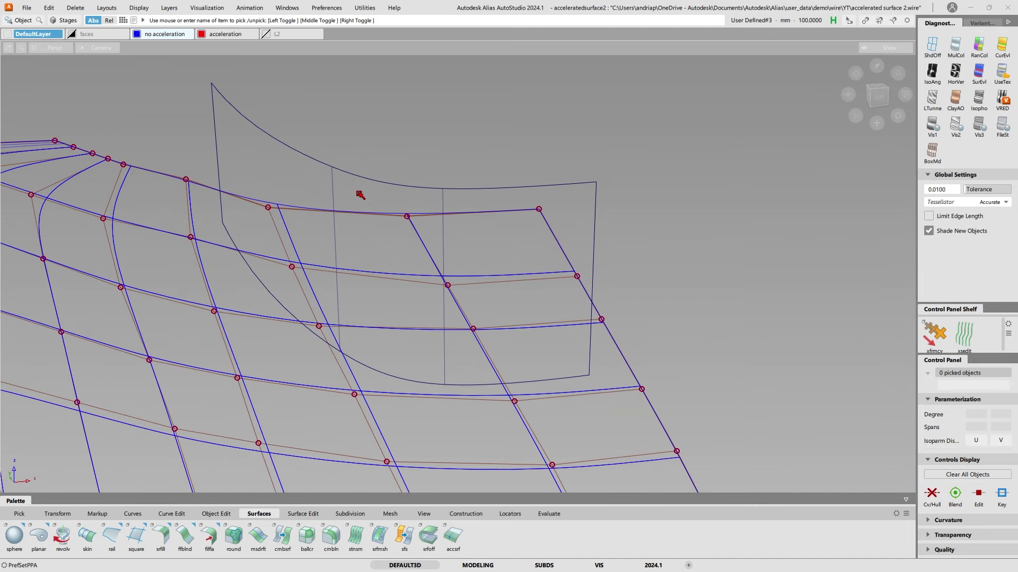
- Assign the untrimmed mesh and draft surface to the no acceleration layer, and clear the selection
{"action": "left_click", "coordinate": [341, 183]}
{"action": "right_click", "coordinate": [152, 35]}
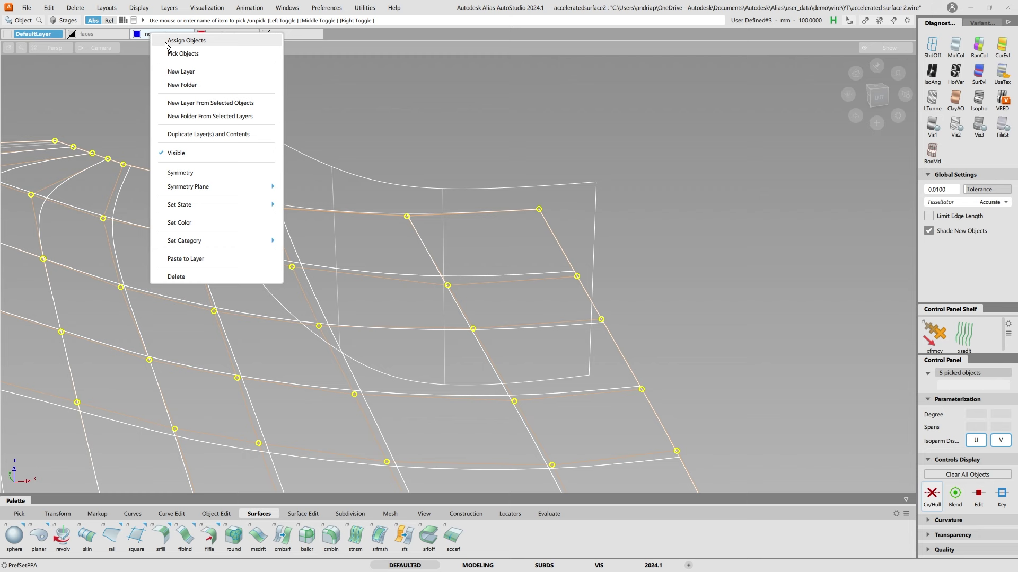
{"action": "left_click", "coordinate": [165, 42]}
{"action": "left_click", "coordinate": [418, 214]}
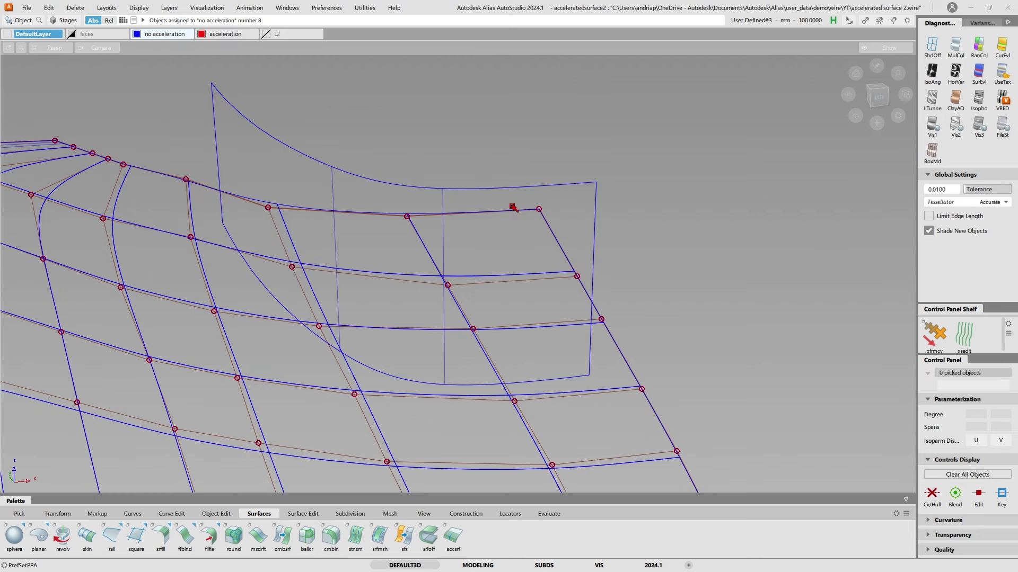
- Intersect the untrimmed subdiv mesh with the draft surface to create the intersection curve
{"action": "left_click_drag", "start_coordinate": [513, 207], "coordinate": [530, 233]}
{"action": "right_click_drag", "start_coordinate": [500, 78], "coordinate": [502, 197], "text": "ctrl+shift"}
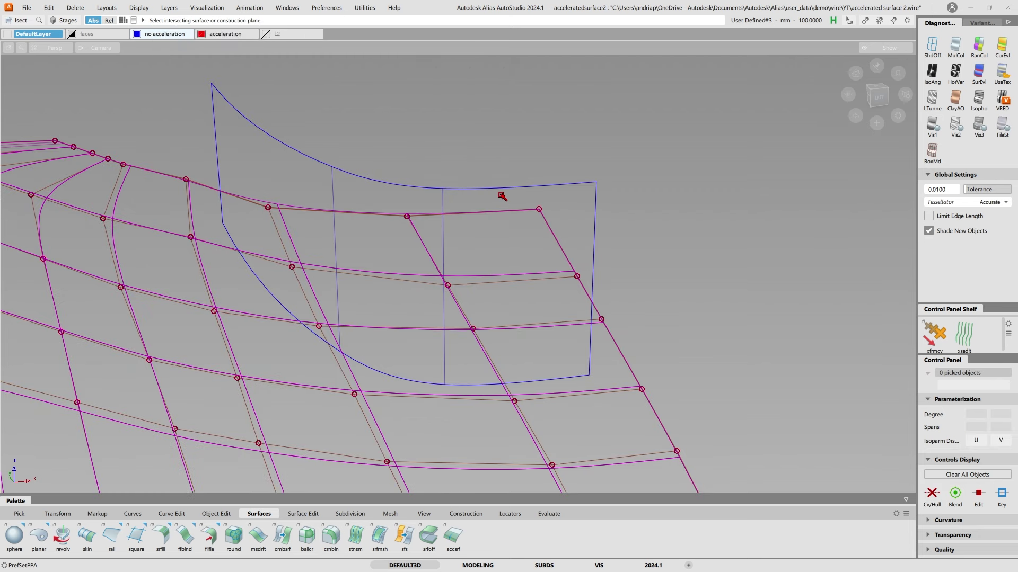
{"action": "left_click", "coordinate": [499, 189]}
{"action": "left_click_drag", "start_coordinate": [416, 135], "coordinate": [396, 149], "text": "alt+shift"}
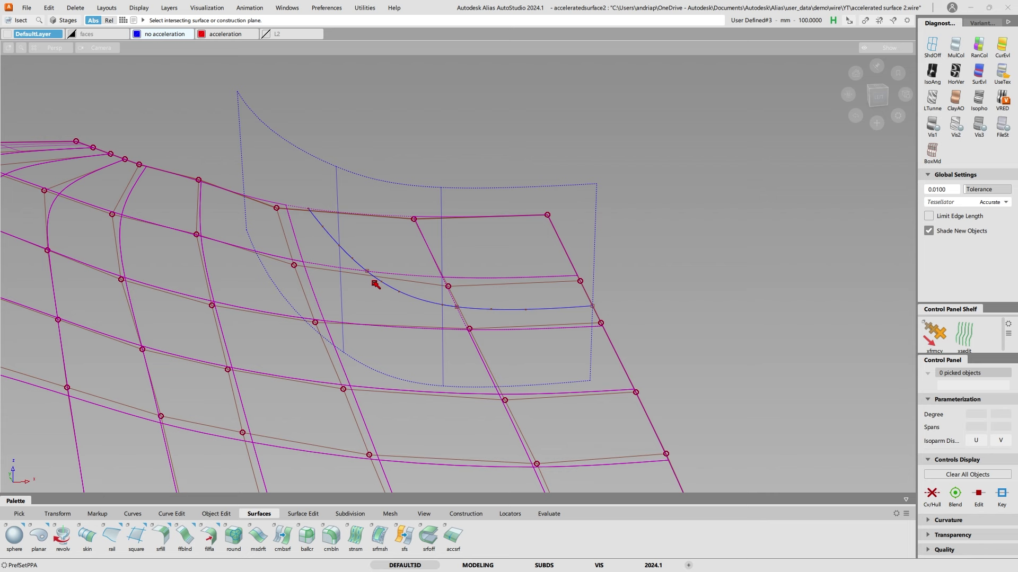
- Trim the mesh along the intersection curve, keeping only the small corner region above the curve
{"action": "right_click_drag", "start_coordinate": [306, 252], "coordinate": [385, 241], "text": "ctrl+shift"}
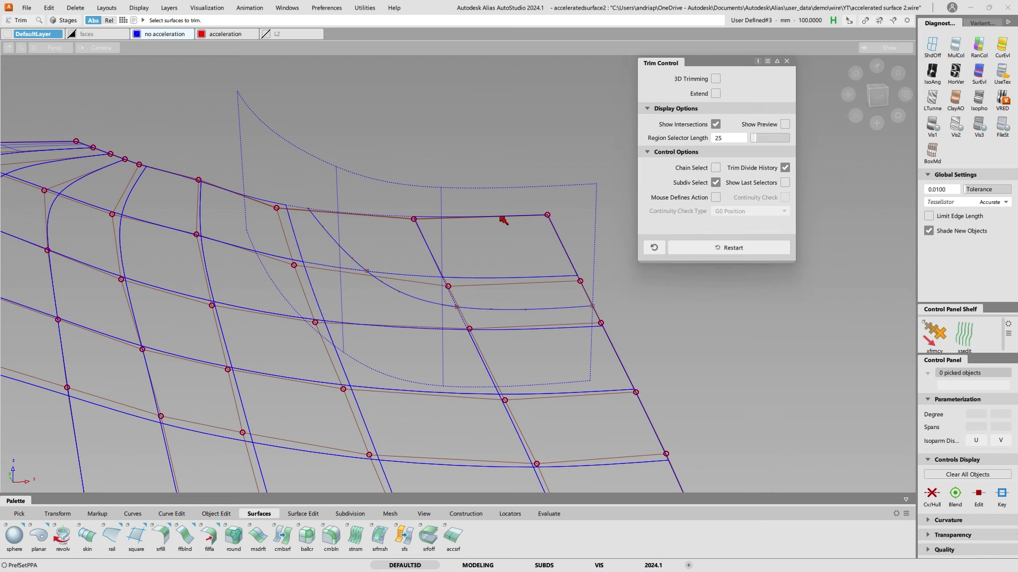
{"action": "left_click", "coordinate": [500, 217]}
{"action": "left_click", "coordinate": [501, 233]}
{"action": "key", "text": "space"}
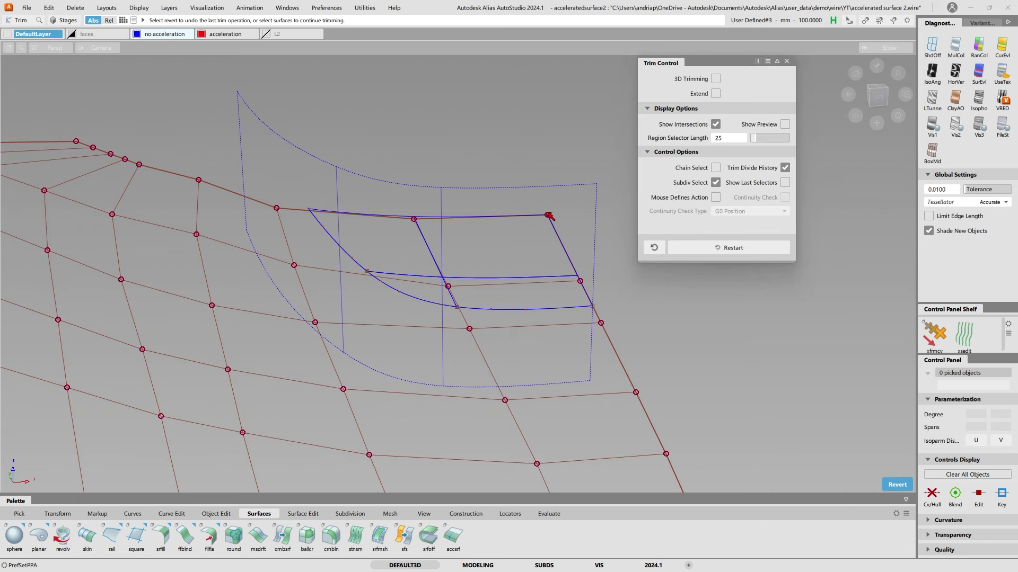
- Detach the draft surface at the upper end of the small mesh region's curved edge
{"action": "left_click", "coordinate": [217, 514]}
{"action": "left_click", "coordinate": [38, 536]}
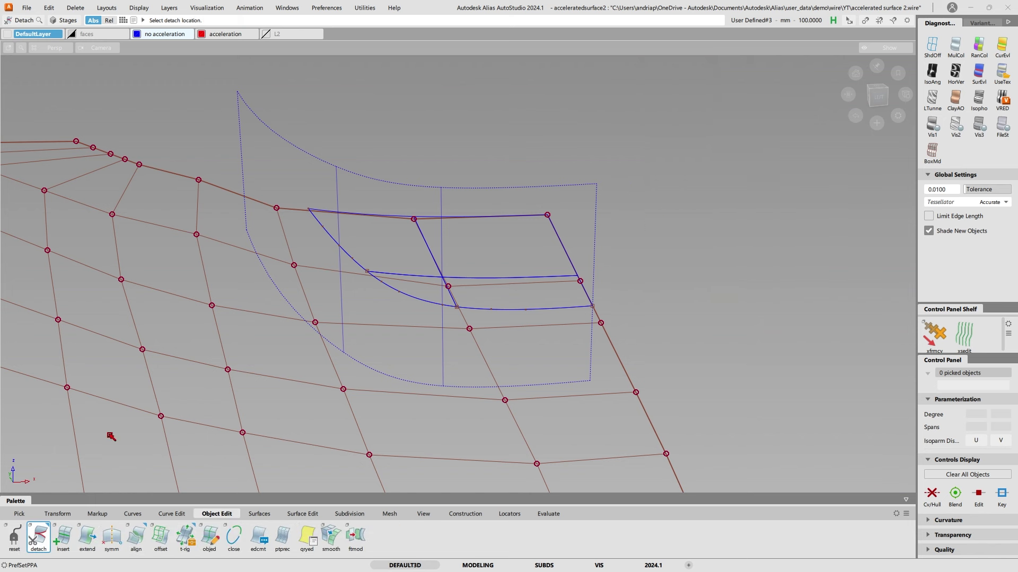
{"action": "left_click", "coordinate": [239, 140]}
{"action": "key", "text": "Return"}
{"action": "left_click_drag", "start_coordinate": [287, 160], "coordinate": [295, 192]}
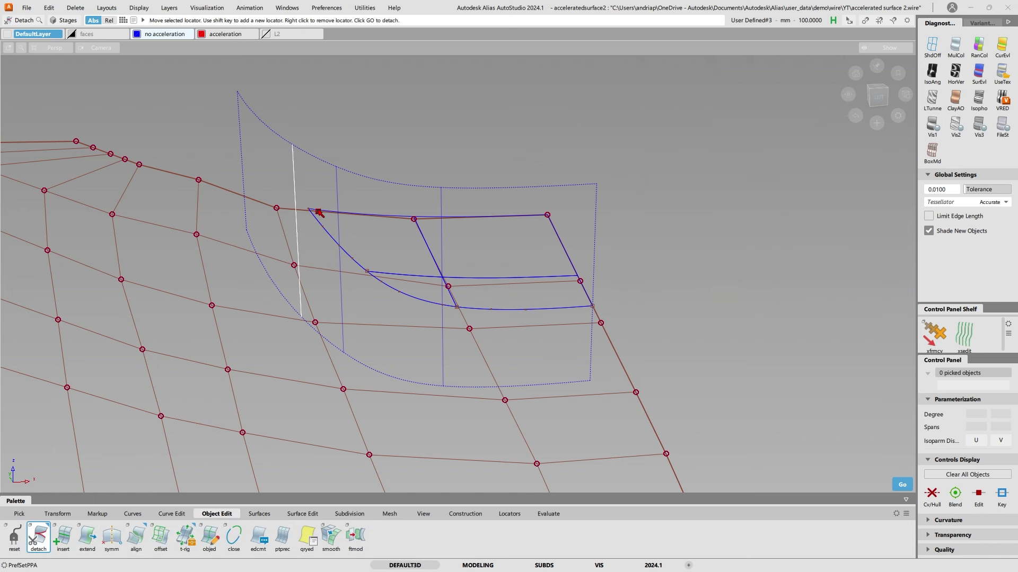
{"action": "left_click", "coordinate": [318, 212], "text": "ctrl"}
{"action": "key", "text": "space"}
- Delete the leftover draft surface piece outside the small mesh region
{"action": "left_click_drag", "start_coordinate": [287, 104], "coordinate": [289, 168], "text": "ctrl+shift"}
{"action": "left_click", "coordinate": [275, 143]}
{"action": "key", "text": "Delete"}
{"action": "key", "text": "Return"}
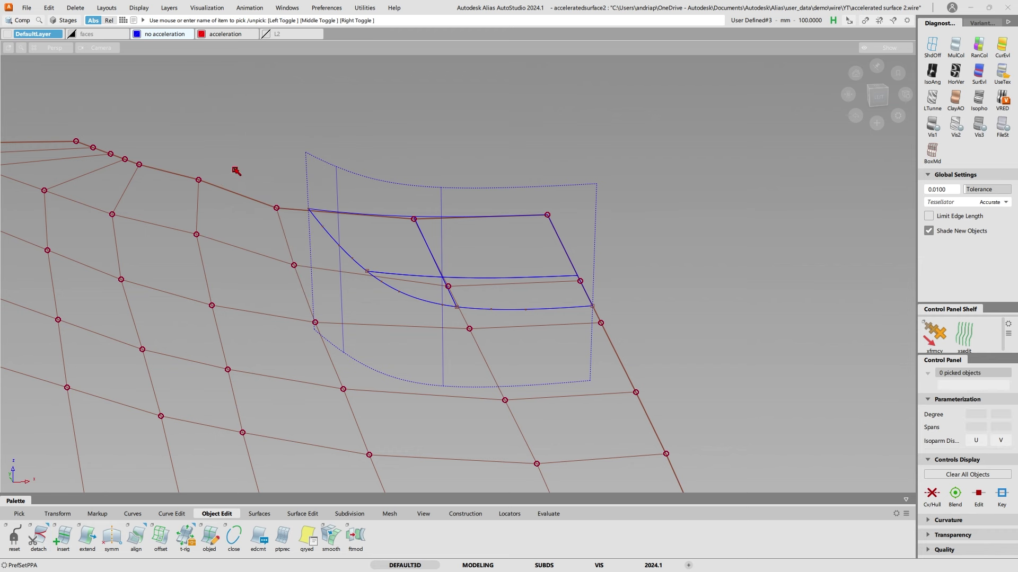
- Turn off the CV display of the small trimmed mesh region and clear the selection
{"action": "left_click_drag", "start_coordinate": [235, 169], "coordinate": [241, 235], "text": "ctrl+shift"}
{"action": "left_click_drag", "start_coordinate": [197, 73], "coordinate": [251, 217]}
{"action": "key", "text": "alt+shift+c"}
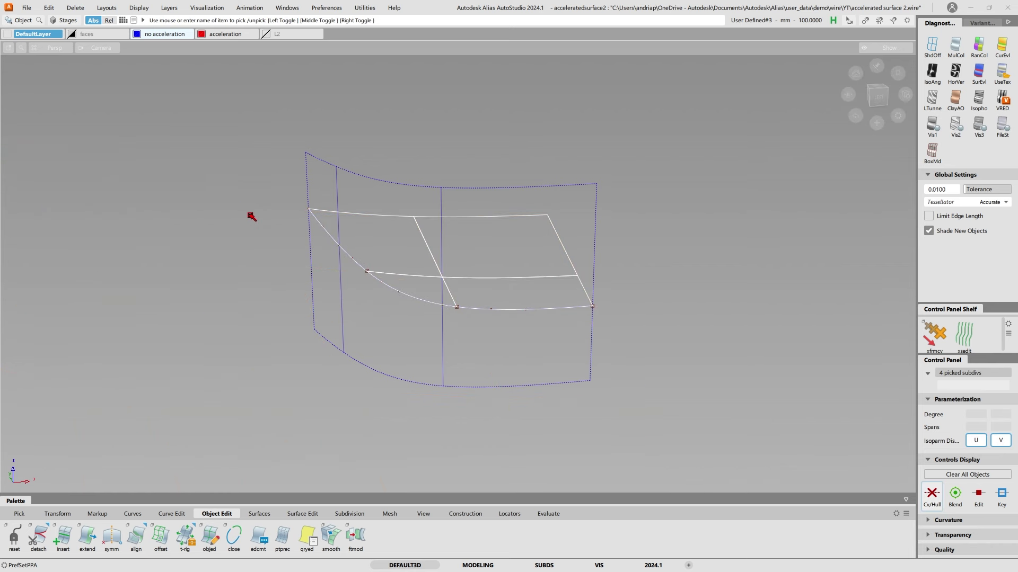
{"action": "left_click", "coordinate": [445, 153]}
- Trim the draft surface along the small mesh region's curved edge, keeping the portion below it
{"action": "right_click_drag", "start_coordinate": [438, 294], "coordinate": [445, 325], "text": "ctrl+shift"}
{"action": "left_click", "coordinate": [445, 325]}
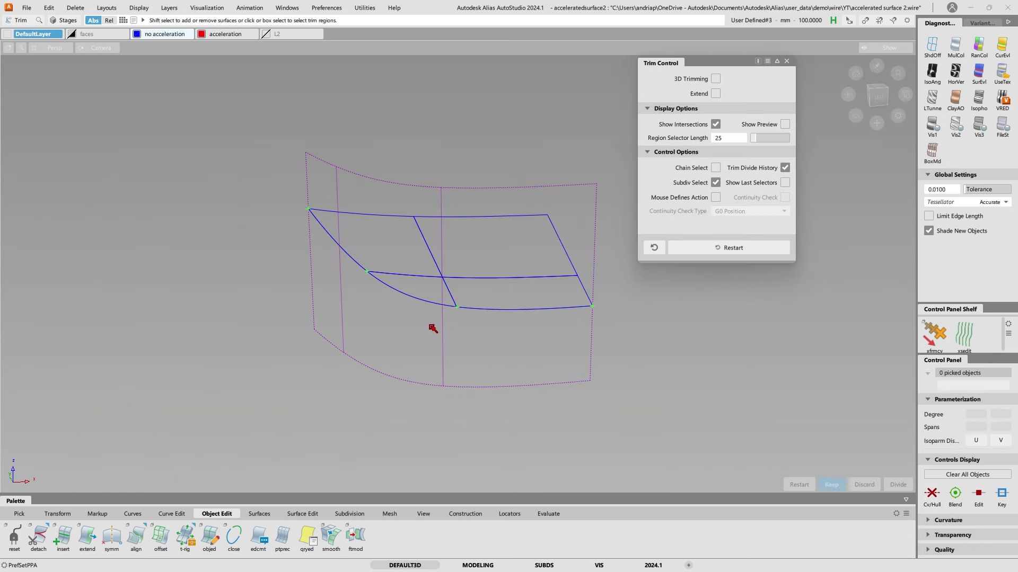
{"action": "left_click", "coordinate": [430, 325]}
{"action": "key", "text": "space"}
- Build a G2 surface fillet with a 10 mm chordal length between the small mesh region and the draft surface
{"action": "left_click_drag", "start_coordinate": [465, 220], "coordinate": [486, 246], "text": "alt+shift"}
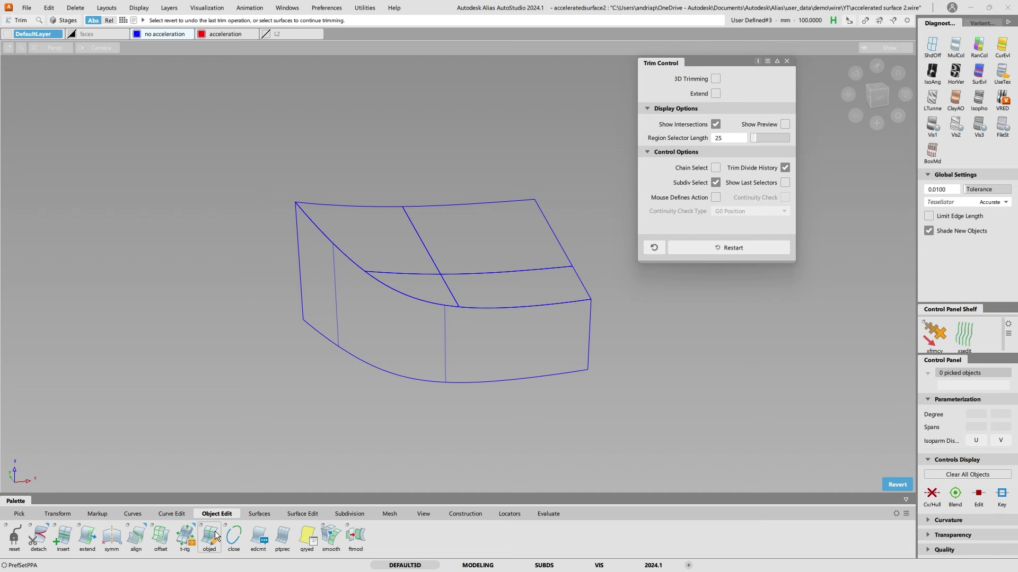
{"action": "left_click", "coordinate": [259, 514]}
{"action": "left_click", "coordinate": [166, 545]}
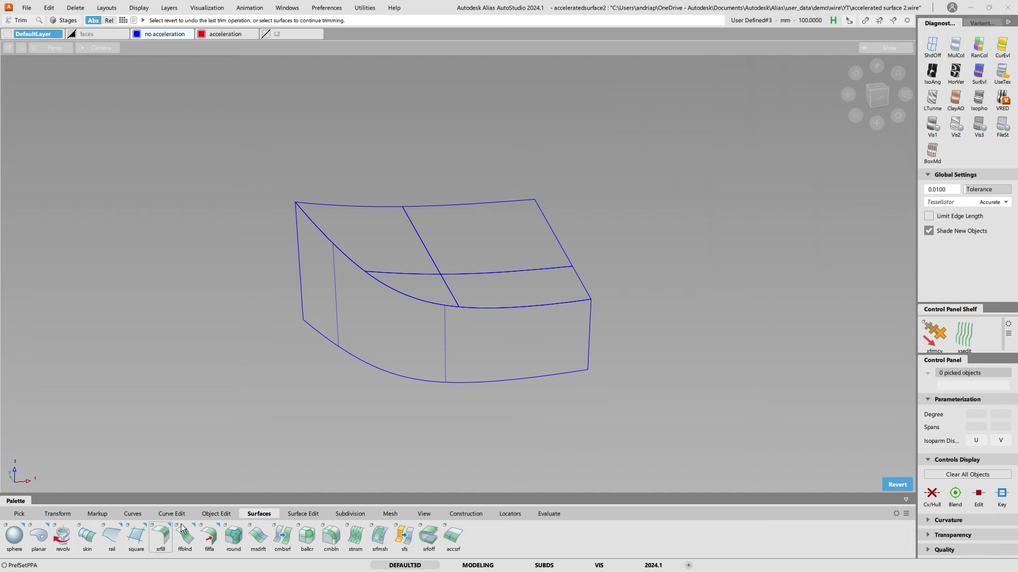
{"action": "left_click_drag", "start_coordinate": [235, 163], "coordinate": [389, 282]}
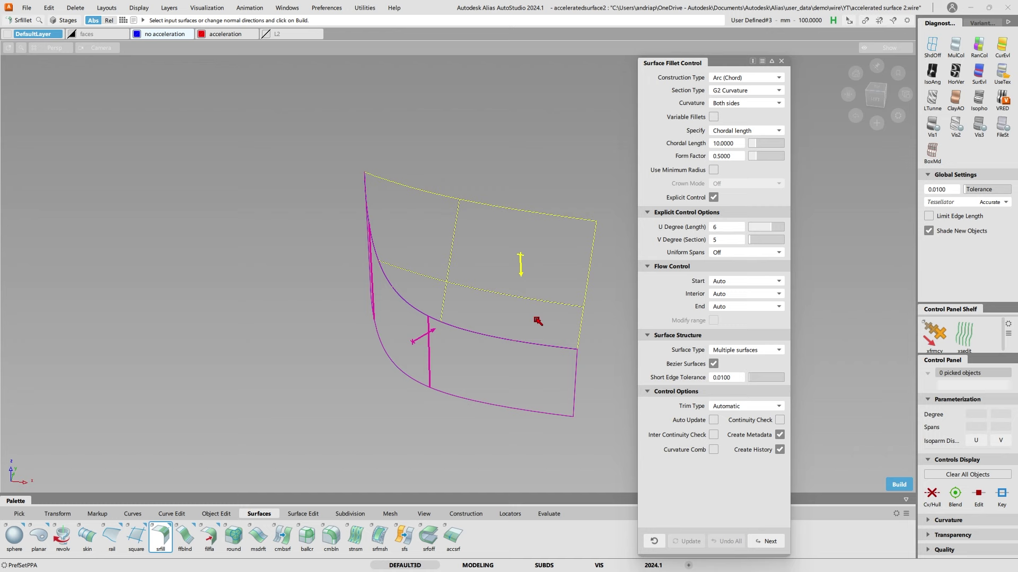
{"action": "left_click_drag", "start_coordinate": [475, 336], "coordinate": [695, 302], "text": "alt+shift"}
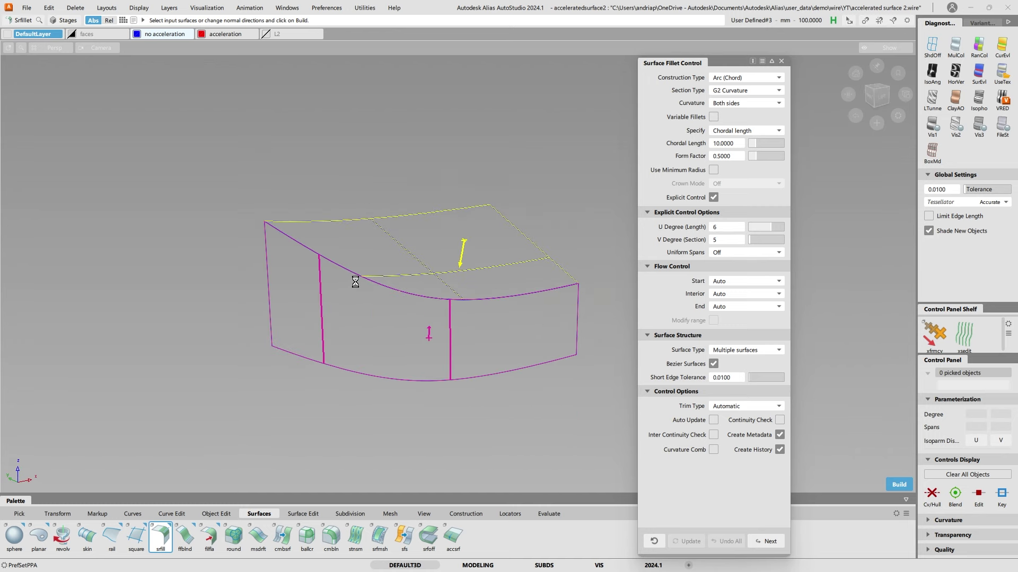
{"action": "key", "text": "space"}
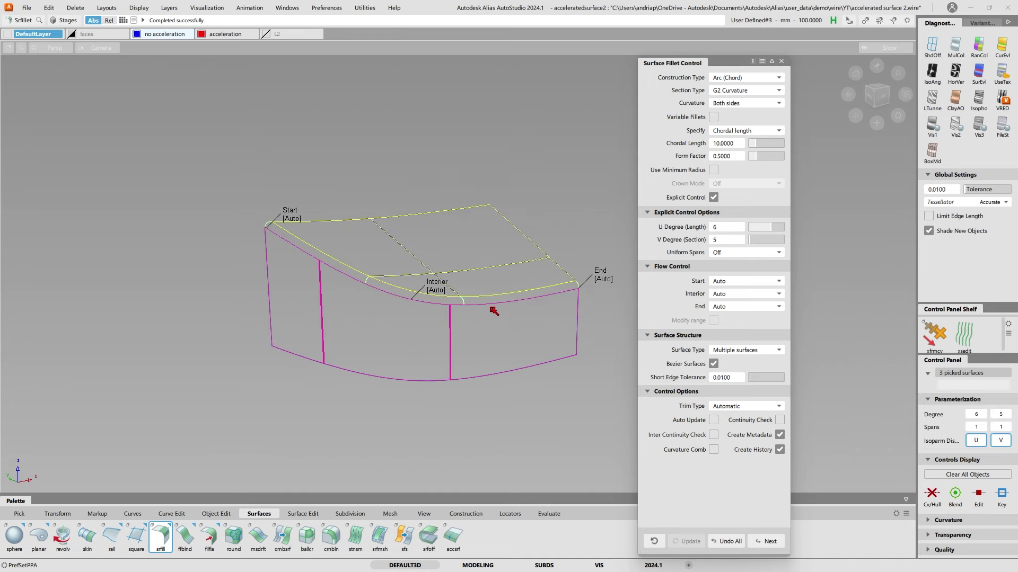
{"action": "key", "text": "space"}
- Assign the mesh regions, draft surfaces and fillets to the no acceleration layer and clear the selection
{"action": "right_click_drag", "start_coordinate": [349, 198], "coordinate": [411, 239], "text": "ctrl+shift"}
{"action": "left_click_drag", "start_coordinate": [471, 233], "coordinate": [584, 383], "text": "alt+shift"}
{"action": "right_click", "coordinate": [177, 31]}
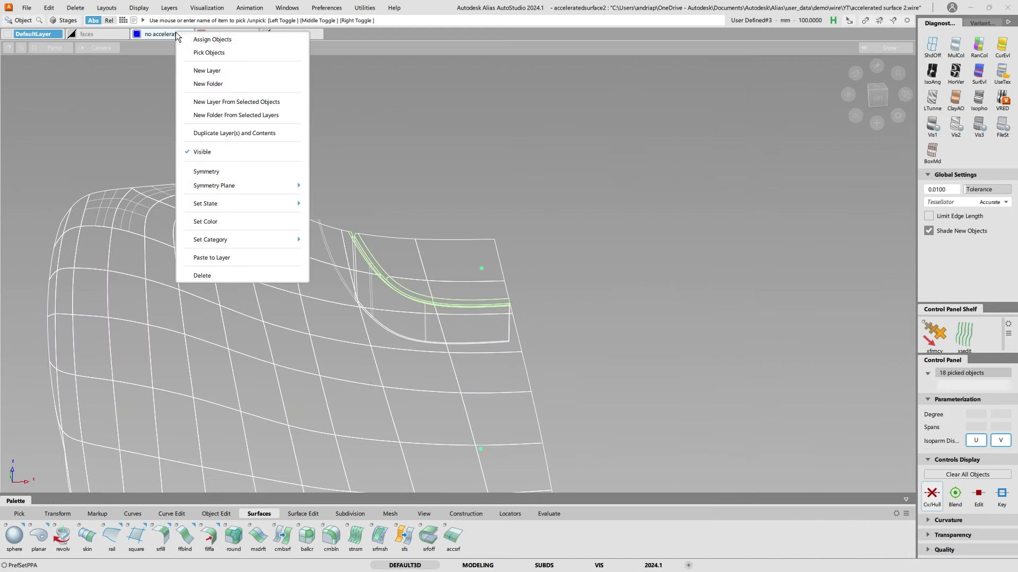
{"action": "left_click", "coordinate": [185, 39]}
{"action": "left_click_drag", "start_coordinate": [339, 202], "coordinate": [286, 215], "text": "alt+shift"}
{"action": "left_click_drag", "start_coordinate": [434, 310], "coordinate": [428, 243], "text": "ctrl+shift"}
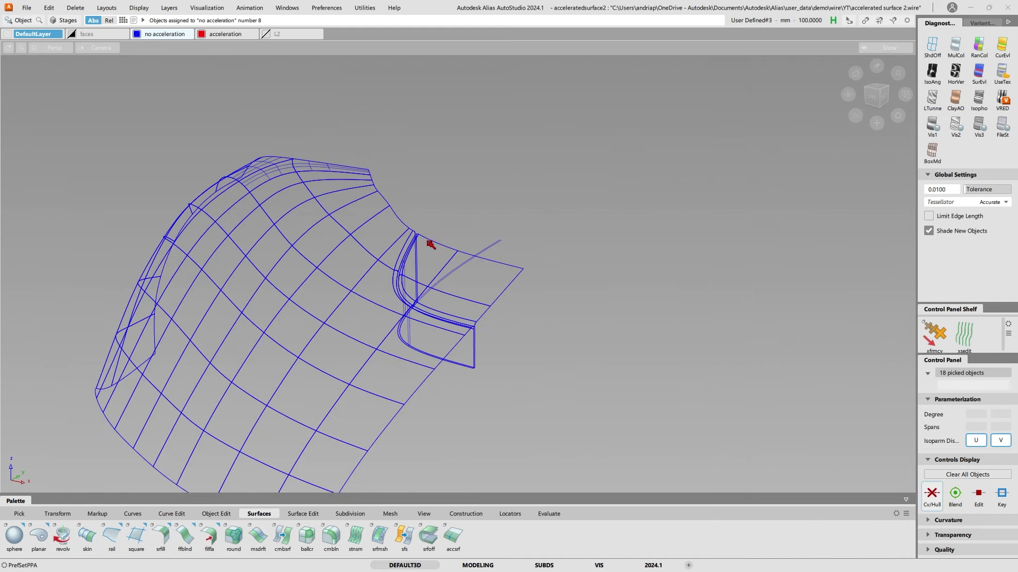
{"action": "left_click", "coordinate": [411, 242], "text": "alt+shift"}
- Shade the model with the Use Texture diagnostic shader using the Shade-Sky map type
{"action": "right_click_drag", "start_coordinate": [412, 243], "coordinate": [469, 221], "text": "alt+shift"}
{"action": "left_click_drag", "start_coordinate": [470, 221], "coordinate": [409, 151], "text": "alt+shift"}
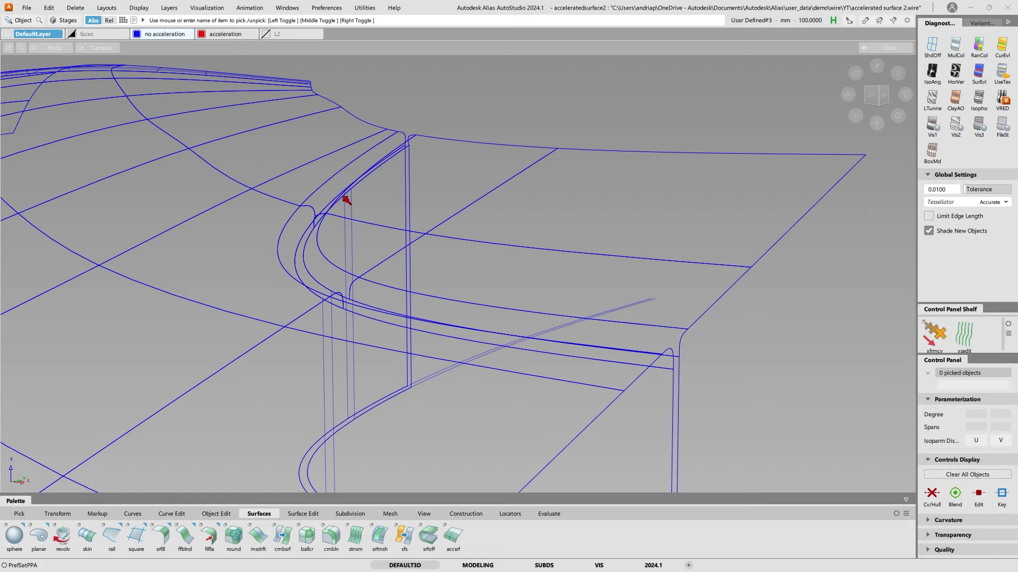
{"action": "left_click_drag", "start_coordinate": [346, 199], "coordinate": [320, 239], "text": "alt+shift"}
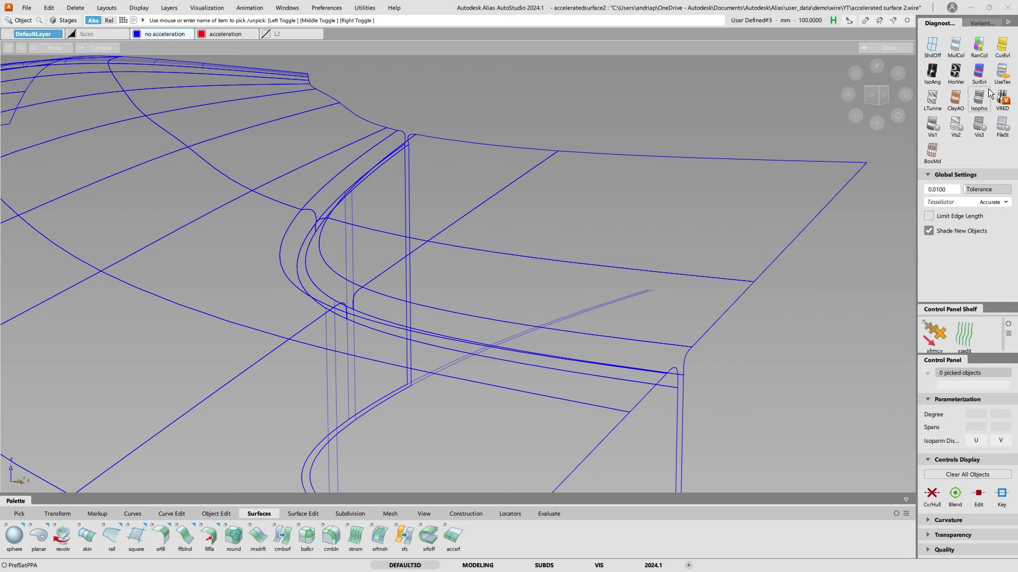
{"action": "left_click", "coordinate": [1001, 72]}
{"action": "mouse_move", "coordinate": [402, 285]}
{"action": "left_mouse_down", "text": "alt+shift"}
{"action": "mouse_move", "coordinate": [430, 209]}
{"action": "mouse_move", "coordinate": [523, 254]}
{"action": "mouse_move", "coordinate": [441, 258]}
{"action": "mouse_move", "coordinate": [436, 228]}
{"action": "mouse_move", "coordinate": [461, 336]}
{"action": "mouse_move", "coordinate": [395, 255]}
{"action": "left_mouse_up", "text": "alt+shift"}
{"action": "right_click_drag", "start_coordinate": [600, 214], "coordinate": [663, 173], "text": "ctrl+shift"}
{"action": "left_click_drag", "start_coordinate": [537, 258], "coordinate": [534, 245], "text": "alt+shift"}
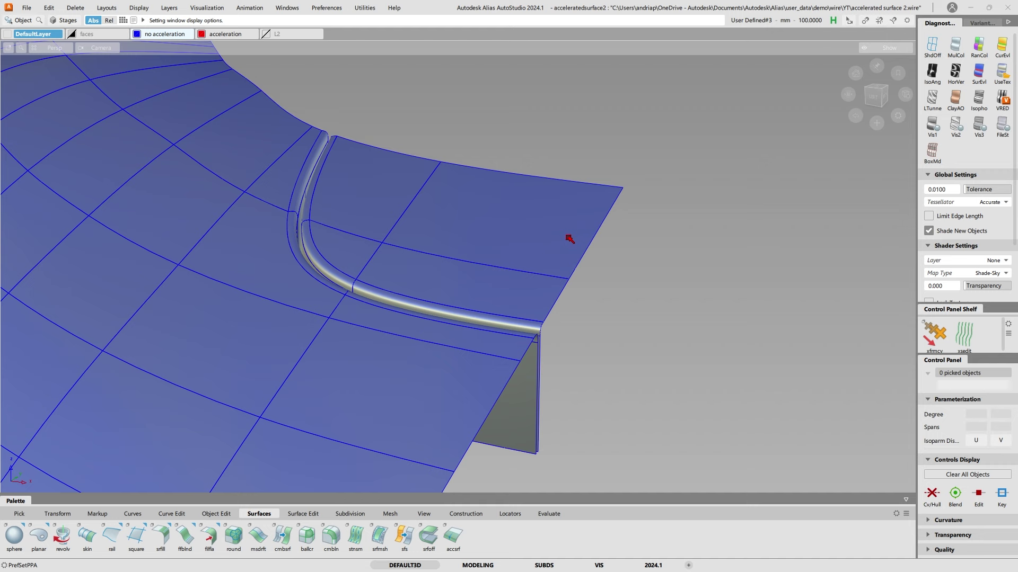
- Pick the mesh regions and draft surfaces, mirror them beside the originals, and assign the copies to the acceleration layer
{"action": "left_click", "coordinate": [568, 239]}
{"action": "left_click", "coordinate": [500, 404]}
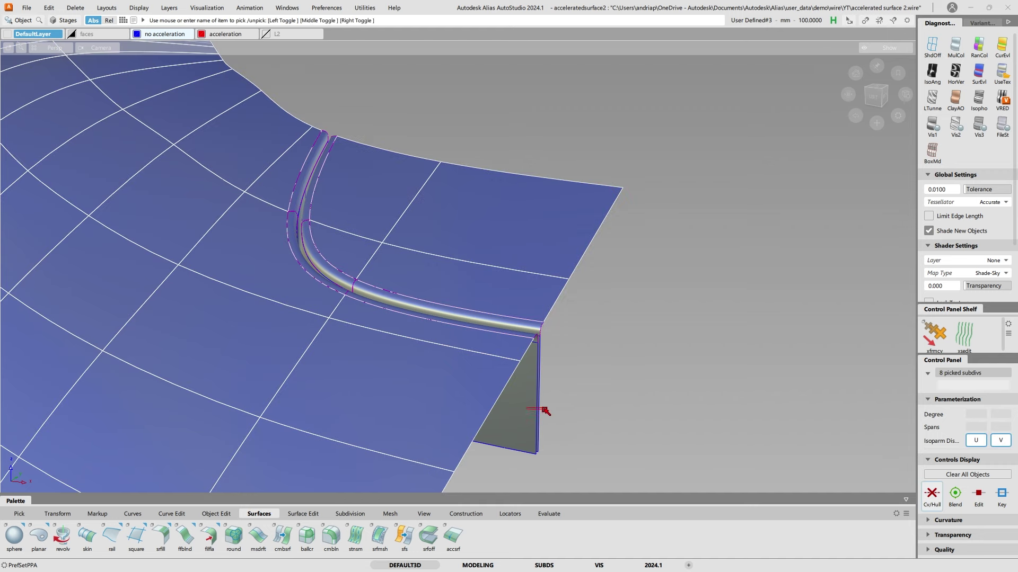
{"action": "left_click", "coordinate": [540, 408]}
{"action": "left_click_drag", "start_coordinate": [518, 323], "coordinate": [600, 290], "text": "alt+shift"}
{"action": "middle_click_drag", "start_coordinate": [600, 290], "coordinate": [475, 286], "text": "alt+shift"}
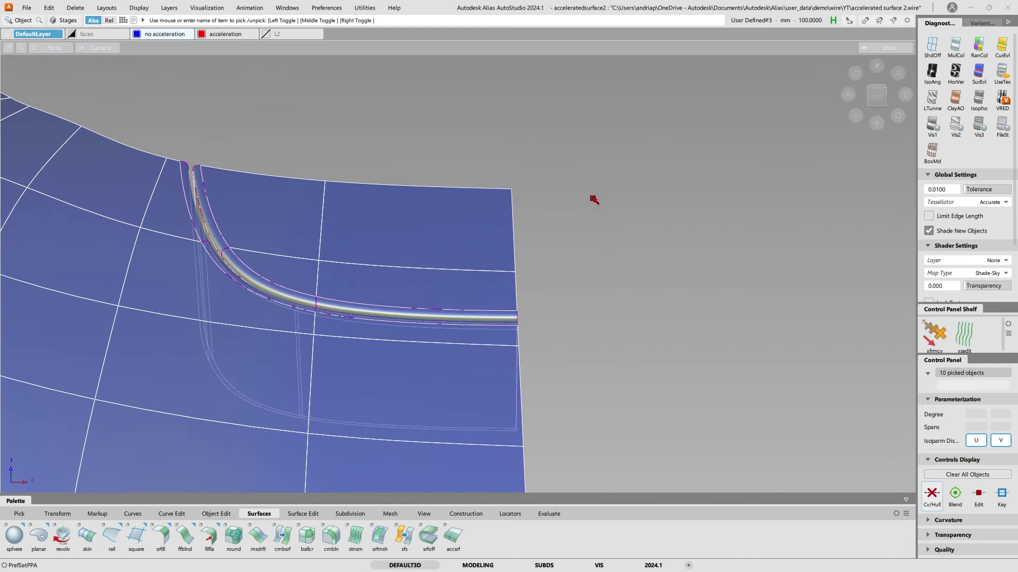
{"action": "middle_click_drag", "start_coordinate": [592, 197], "coordinate": [595, 309], "text": "ctrl+shift"}
{"action": "left_click_drag", "start_coordinate": [592, 285], "coordinate": [612, 240], "text": "alt+shift"}
{"action": "right_click", "coordinate": [231, 37]}
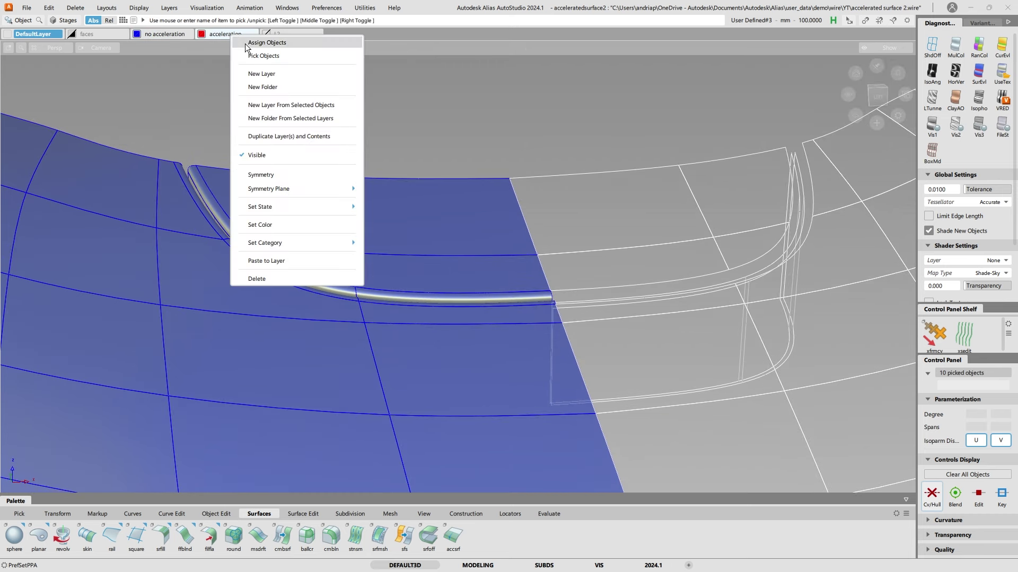
{"action": "left_click", "coordinate": [250, 41]}
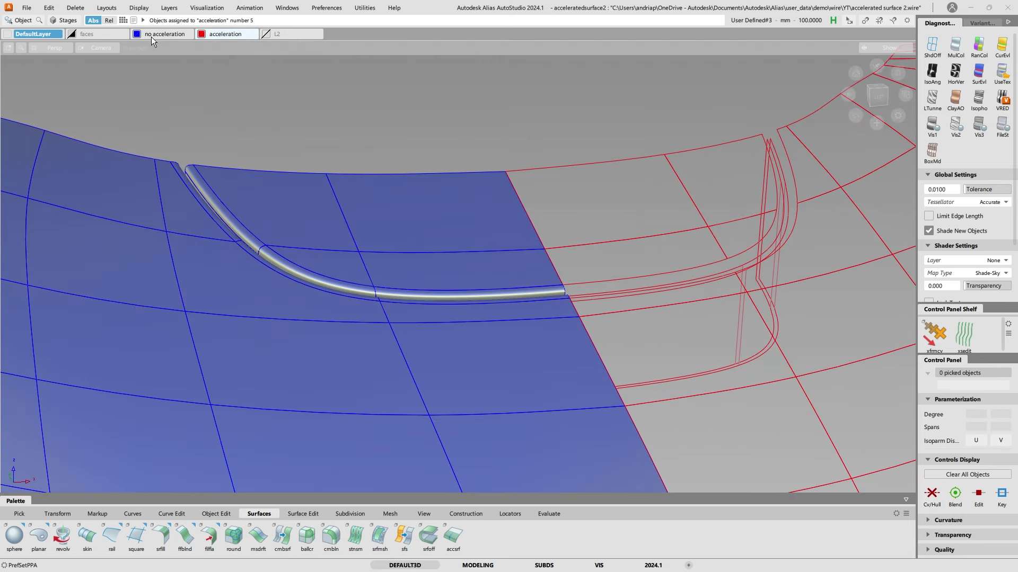
{"action": "left_click", "coordinate": [135, 33]}
{"action": "left_click_drag", "start_coordinate": [466, 180], "coordinate": [500, 202], "text": "alt+shift"}
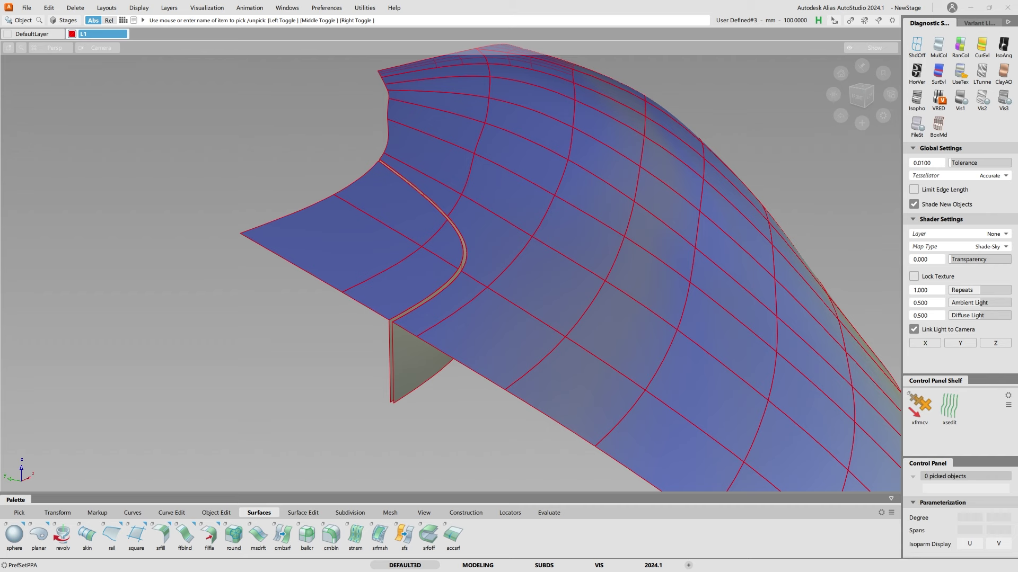
- Isolate the small trimmed mesh region on its own and clear the selection
{"action": "left_click_drag", "start_coordinate": [395, 325], "coordinate": [348, 363], "text": "alt+shift"}
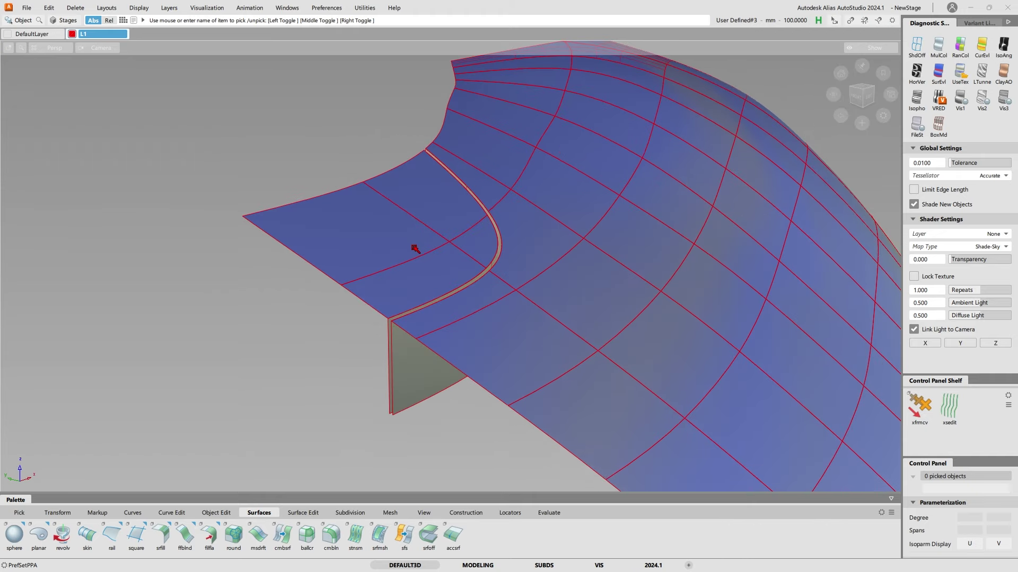
{"action": "left_click_drag", "start_coordinate": [415, 248], "coordinate": [409, 297]}
{"action": "key", "text": "alt+g"}
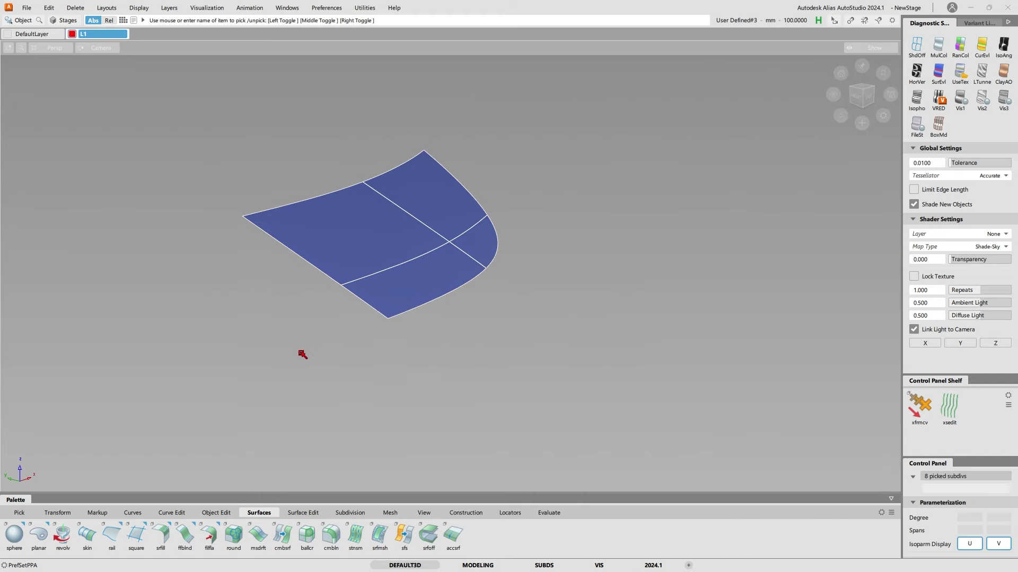
{"action": "mouse_move", "coordinate": [315, 344]}
{"action": "left_mouse_down"}
{"action": "mouse_move", "coordinate": [265, 245]}
{"action": "mouse_move", "coordinate": [294, 225]}
{"action": "left_mouse_up"}
{"action": "right_click_drag", "start_coordinate": [294, 226], "coordinate": [326, 230], "text": "alt+shift"}
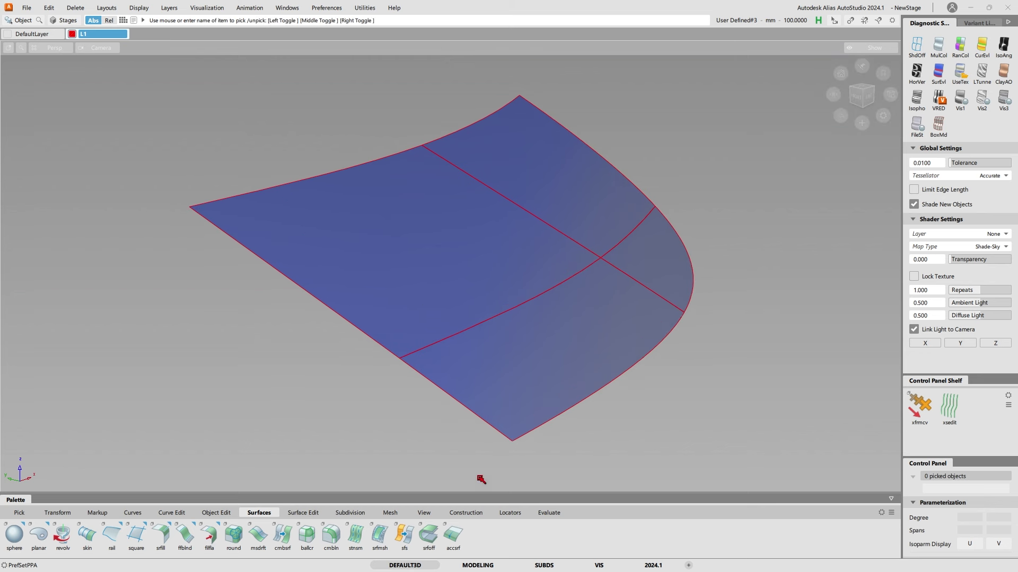
- Build a G2 accelerated surface along the small mesh region's outer uncut edge, with length 30 and normal distance -2
{"action": "left_click", "coordinate": [456, 538]}
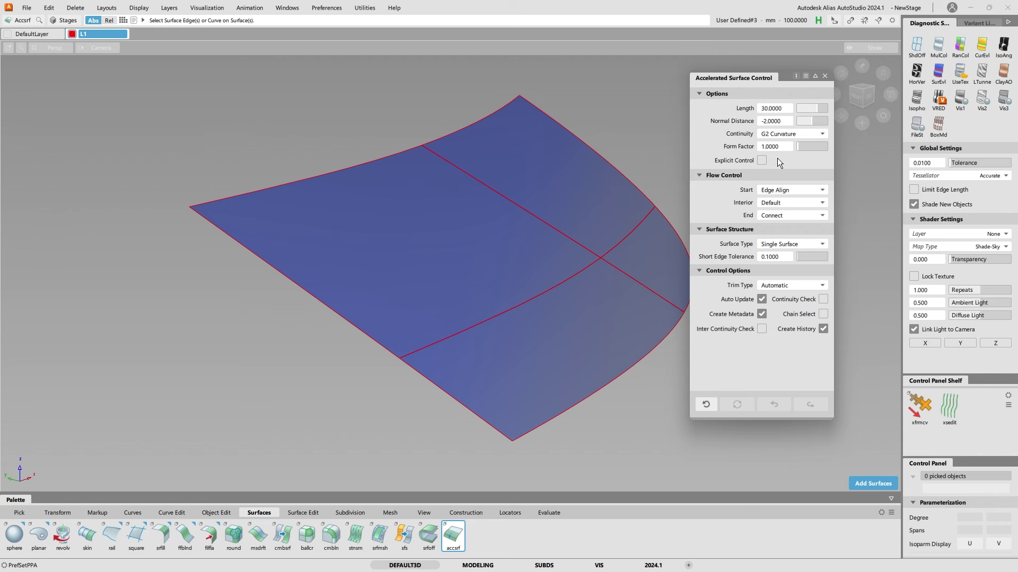
{"action": "left_click", "coordinate": [306, 183]}
{"action": "scroll", "coordinate": [217, 217], "scroll_direction": "up", "scroll_amount": 2}
{"action": "left_click_drag", "start_coordinate": [217, 217], "coordinate": [482, 252], "text": "alt+shift"}
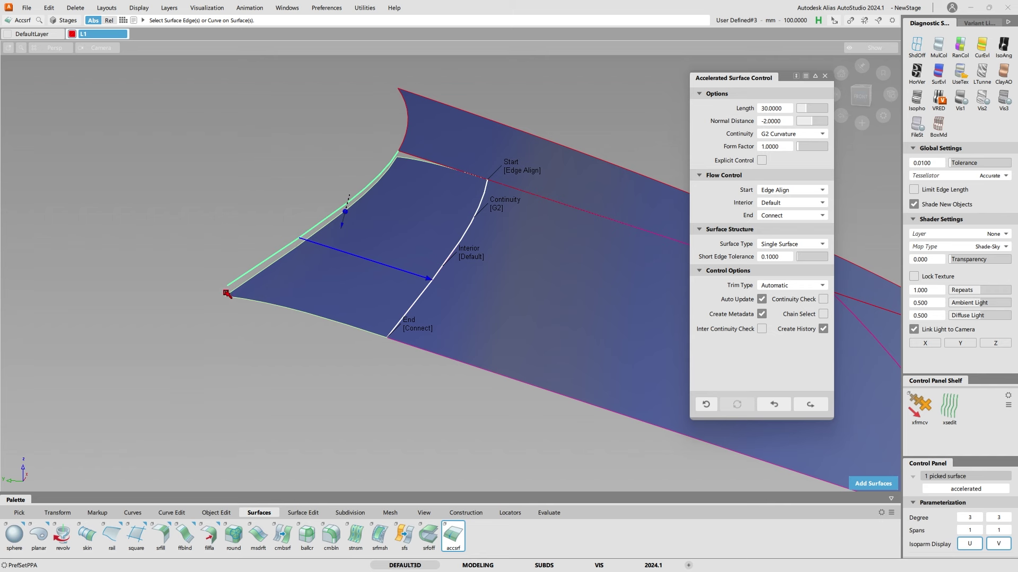
{"action": "left_click_drag", "start_coordinate": [229, 287], "coordinate": [392, 322], "text": "alt+shift"}
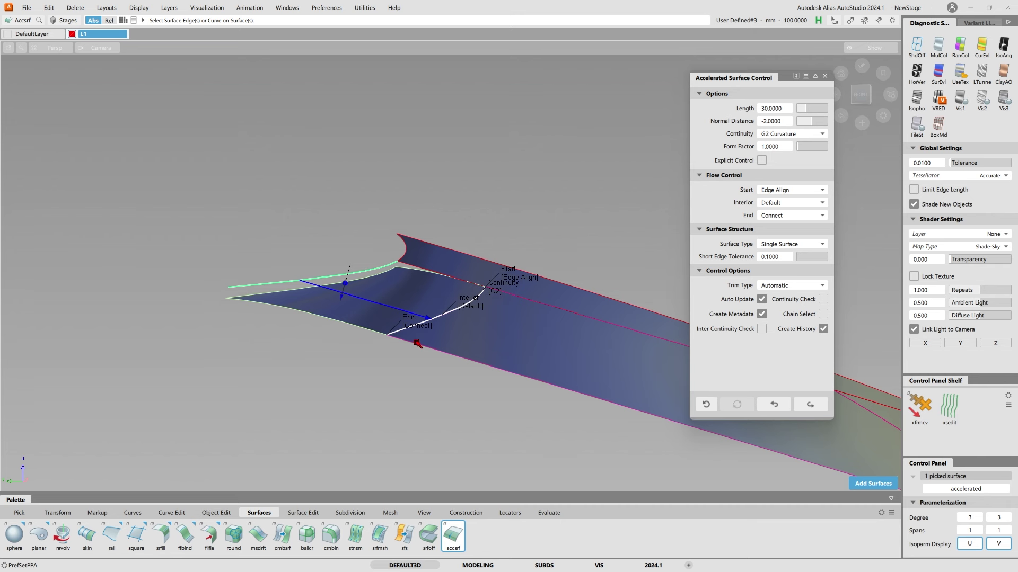
- Display a curvature comb on the accelerated surface's side edge and reopen the surface for editing
{"action": "left_click_drag", "start_coordinate": [383, 296], "coordinate": [420, 364], "text": "alt+shift"}
{"action": "left_click_drag", "start_coordinate": [368, 323], "coordinate": [371, 244], "text": "ctrl+shift"}
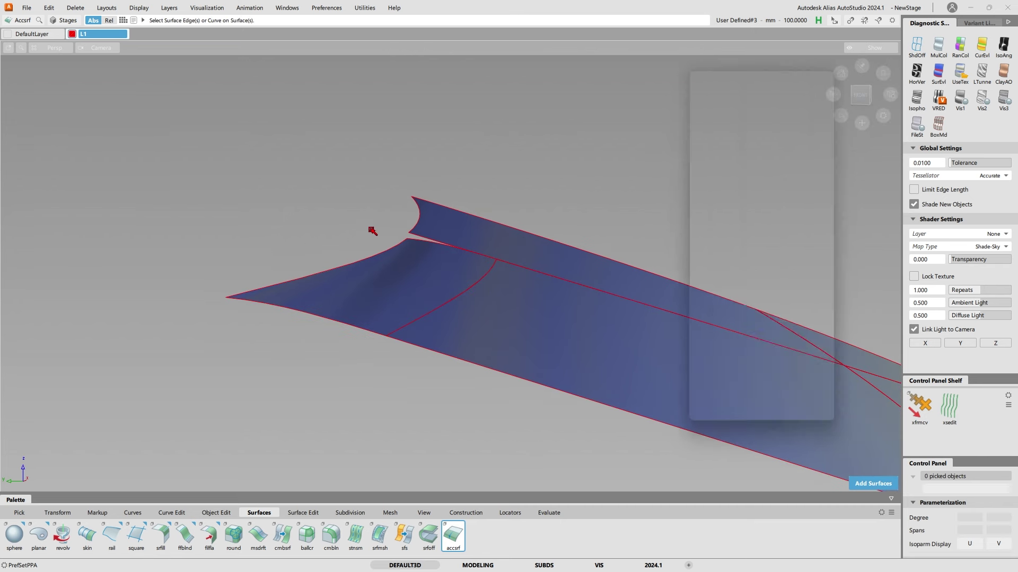
{"action": "right_click_drag", "start_coordinate": [370, 229], "coordinate": [373, 286], "text": "ctrl+shift"}
{"action": "left_click", "coordinate": [349, 326]}
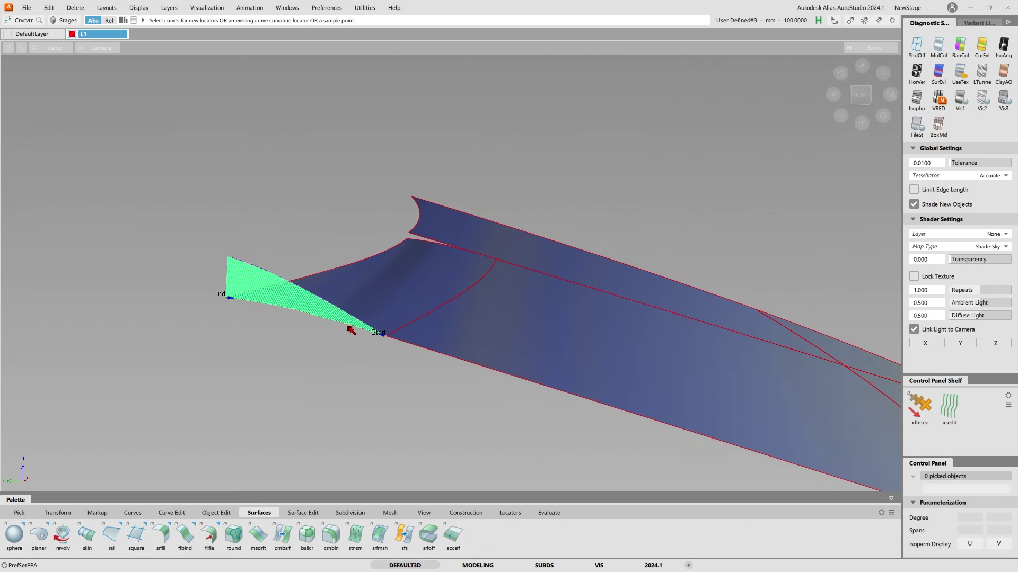
{"action": "mouse_move", "coordinate": [366, 291]}
{"action": "left_mouse_down", "text": "alt+shift"}
{"action": "mouse_move", "coordinate": [351, 269]}
{"action": "mouse_move", "coordinate": [369, 205]}
{"action": "left_mouse_up", "text": "alt+shift"}
{"action": "right_click_drag", "start_coordinate": [369, 205], "coordinate": [375, 251], "text": "ctrl+shift"}
{"action": "left_click_drag", "start_coordinate": [374, 252], "coordinate": [377, 293], "text": "ctrl+shift"}
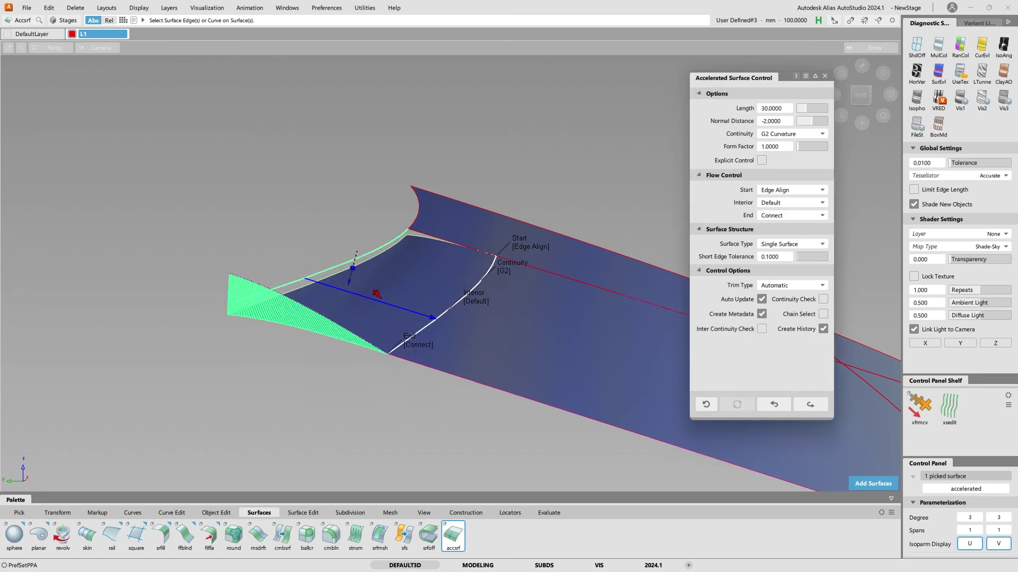
- Set the accelerated surface's form factor to 2
{"action": "left_click", "coordinate": [788, 147]}
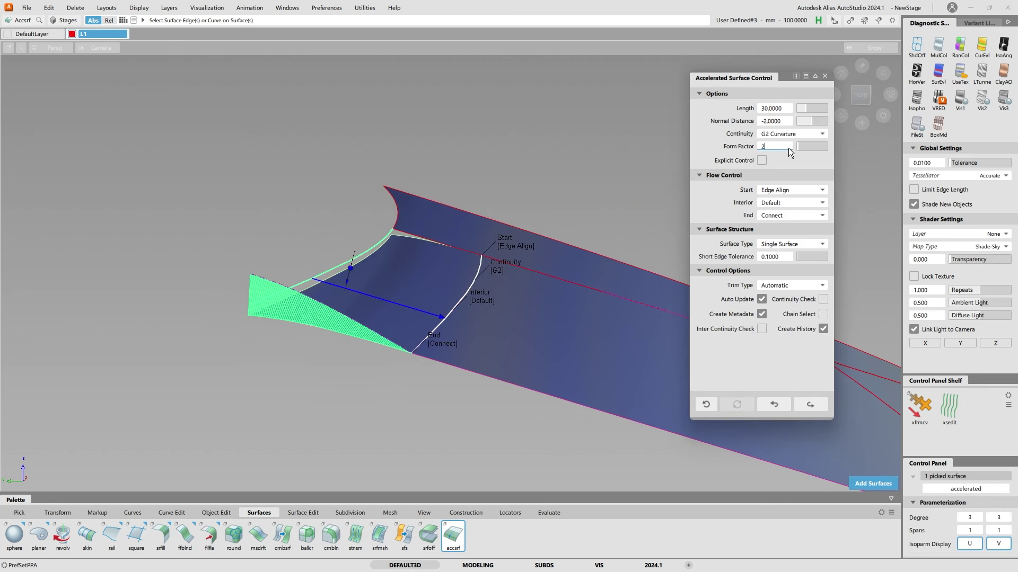
{"action": "type", "text": "2"}
{"action": "key", "text": "Return"}
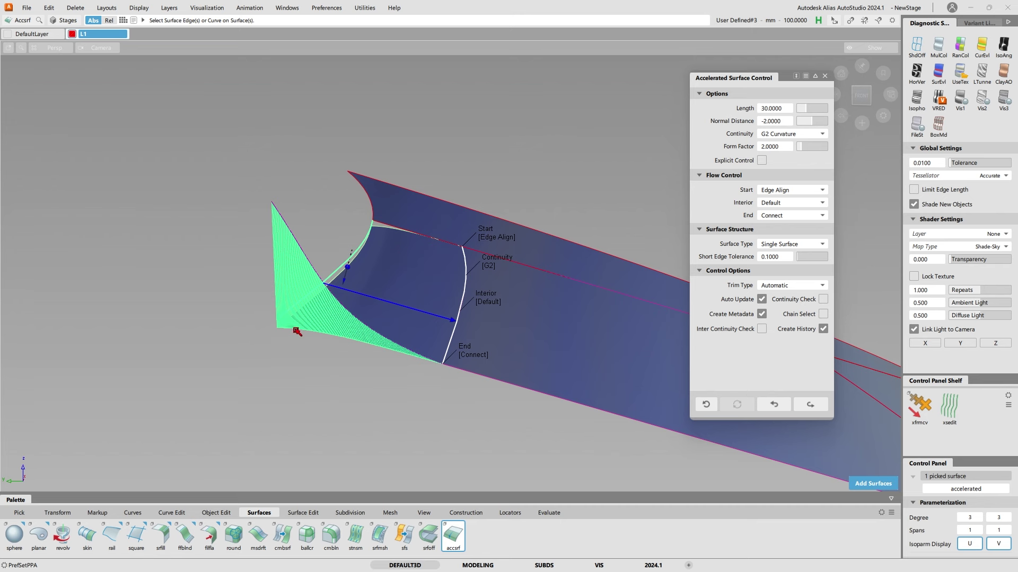
{"action": "left_click_drag", "start_coordinate": [456, 372], "coordinate": [444, 371], "text": "alt+shift"}
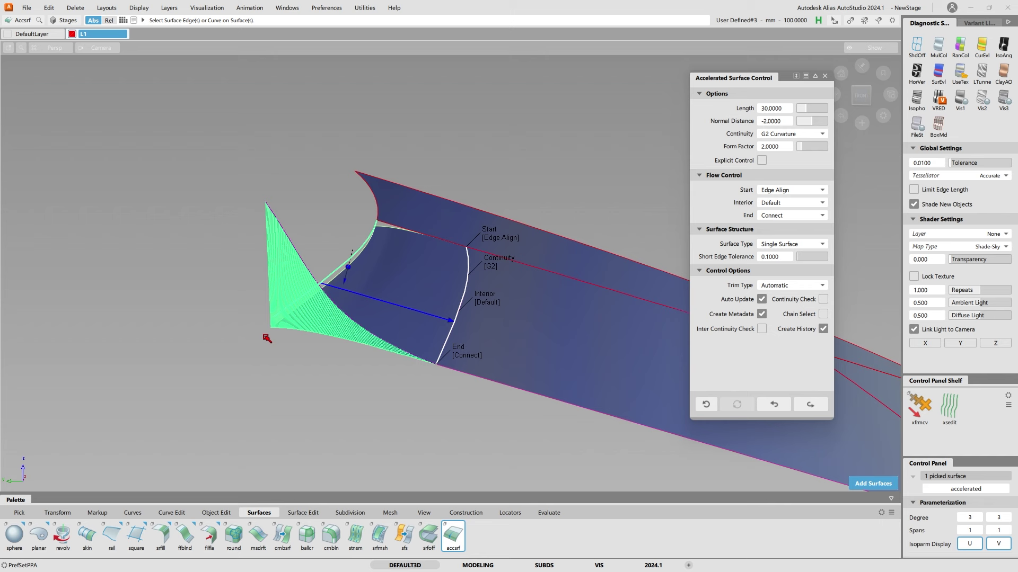
- Undo the accelerated surface on the small mesh region's outer edge
{"action": "left_click", "coordinate": [780, 405]}
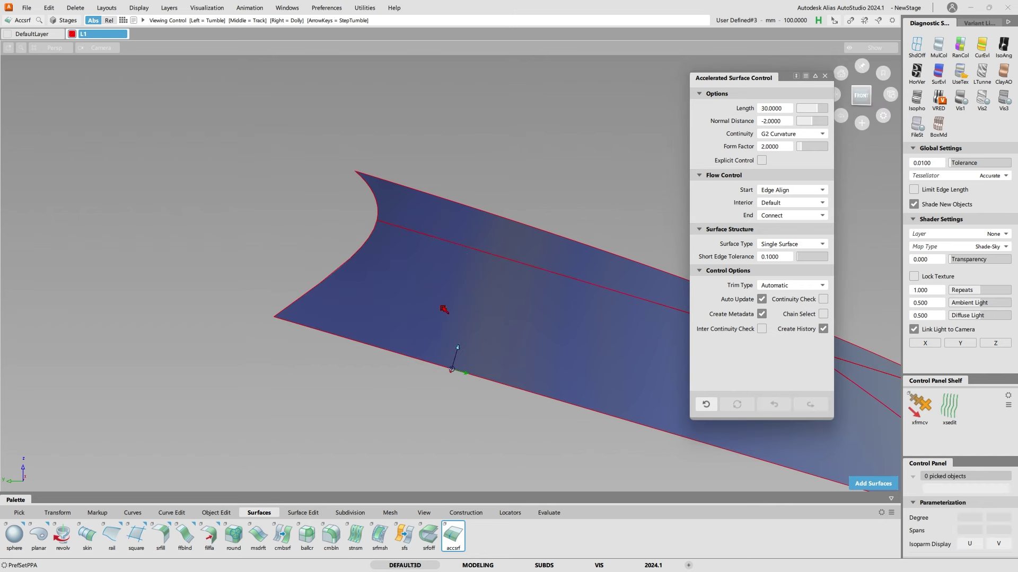
{"action": "left_click_drag", "start_coordinate": [443, 306], "coordinate": [267, 319], "text": "alt+shift"}
{"action": "middle_click_drag", "start_coordinate": [422, 335], "coordinate": [245, 269], "text": "alt+shift"}
{"action": "left_click_drag", "start_coordinate": [245, 268], "coordinate": [485, 397], "text": "alt+shift"}
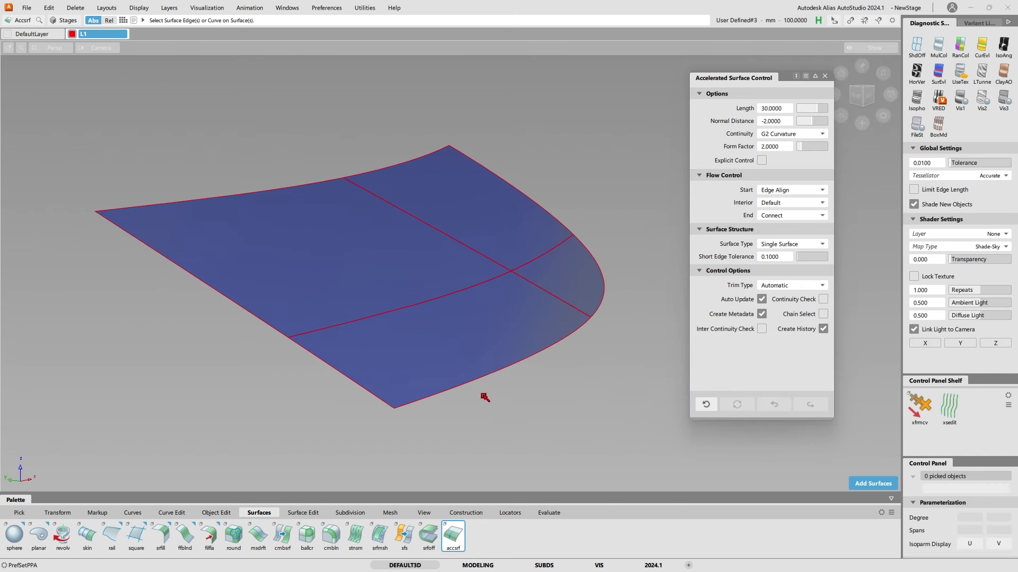
- Enable Chain Select and build a G2 accelerated surface along the small mesh region's whole curved edge, with length 30 and normal distance -2
{"action": "left_click", "coordinate": [822, 315]}
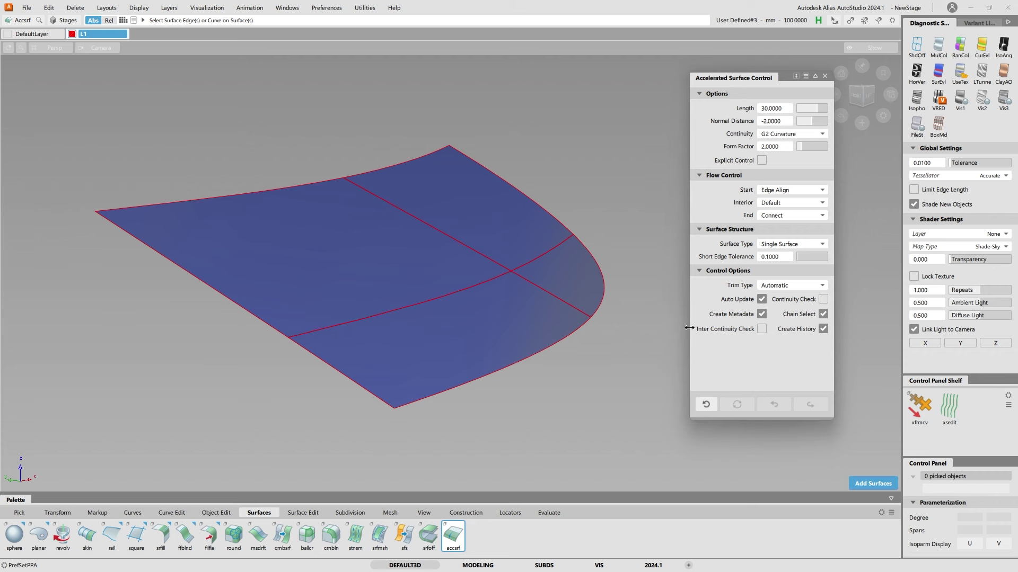
{"action": "left_click", "coordinate": [583, 330]}
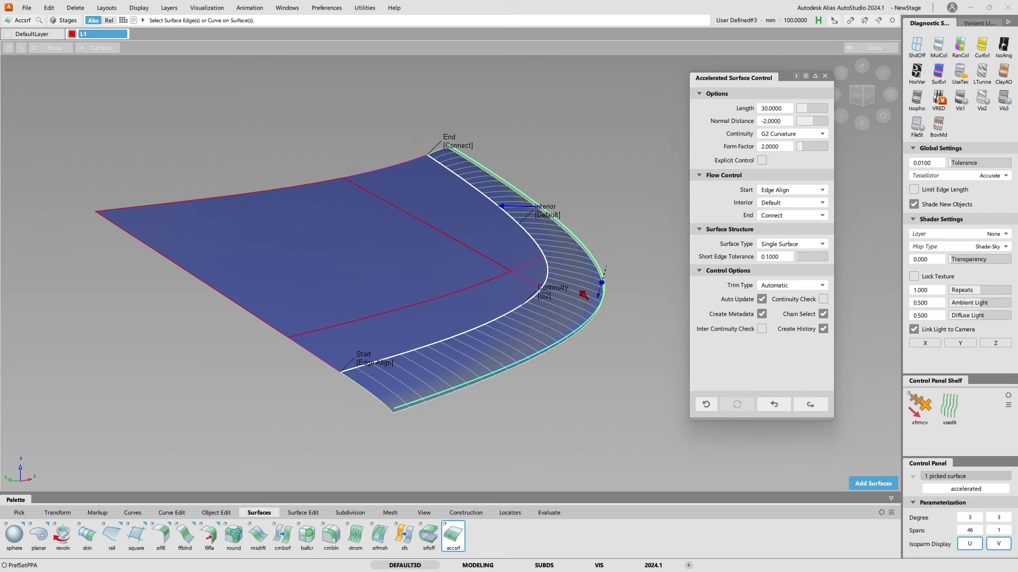
{"action": "left_click_drag", "start_coordinate": [565, 373], "coordinate": [637, 352], "text": "alt+shift"}
{"action": "right_click_drag", "start_coordinate": [411, 332], "coordinate": [452, 321], "text": "alt+shift"}
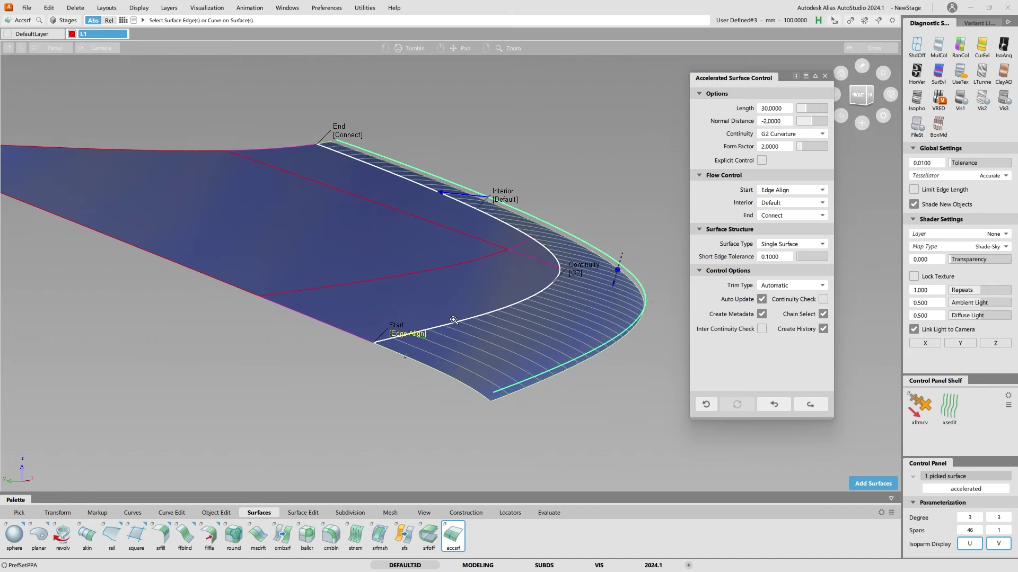
{"action": "mouse_move", "coordinate": [452, 321]}
{"action": "left_mouse_down", "text": "alt+shift"}
{"action": "mouse_move", "coordinate": [523, 325]}
{"action": "mouse_move", "coordinate": [458, 323]}
{"action": "left_mouse_up", "text": "alt+shift"}
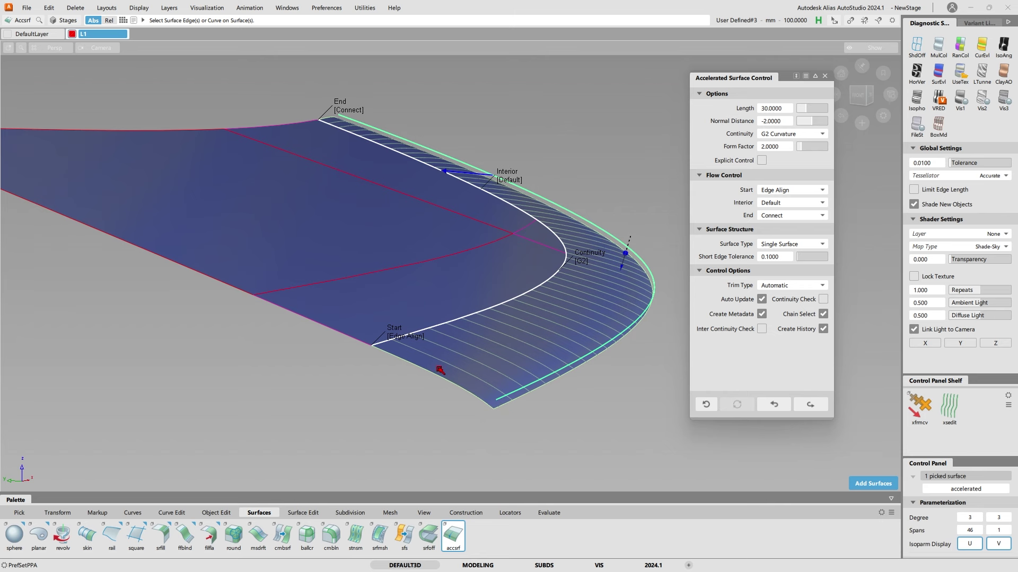
{"action": "left_click_drag", "start_coordinate": [535, 375], "coordinate": [559, 381], "text": "alt+shift"}
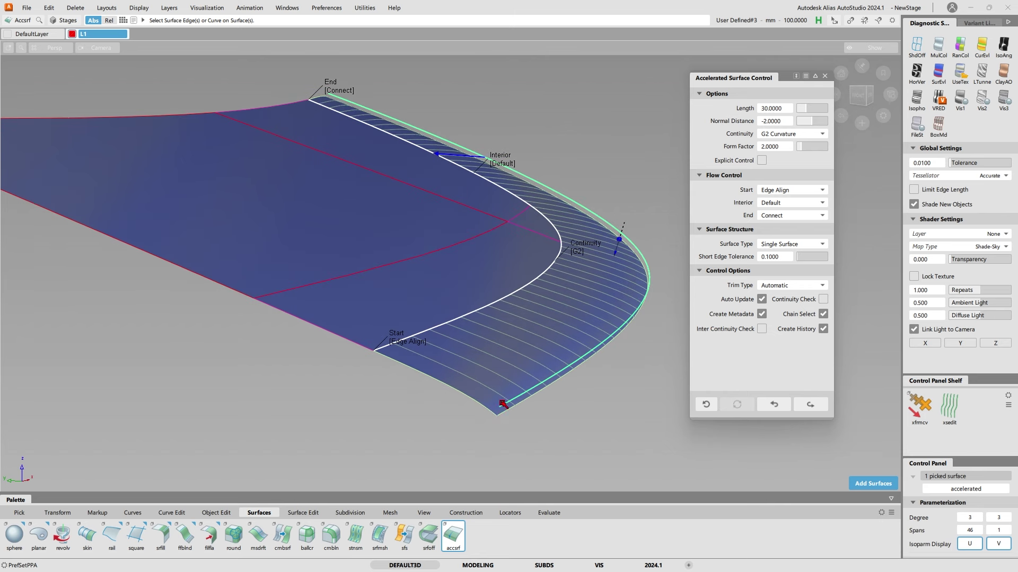
- Finish the accelerated surface, clear the selection and show all hidden surfaces again
{"action": "left_click_drag", "start_coordinate": [469, 408], "coordinate": [461, 351], "text": "ctrl+shift"}
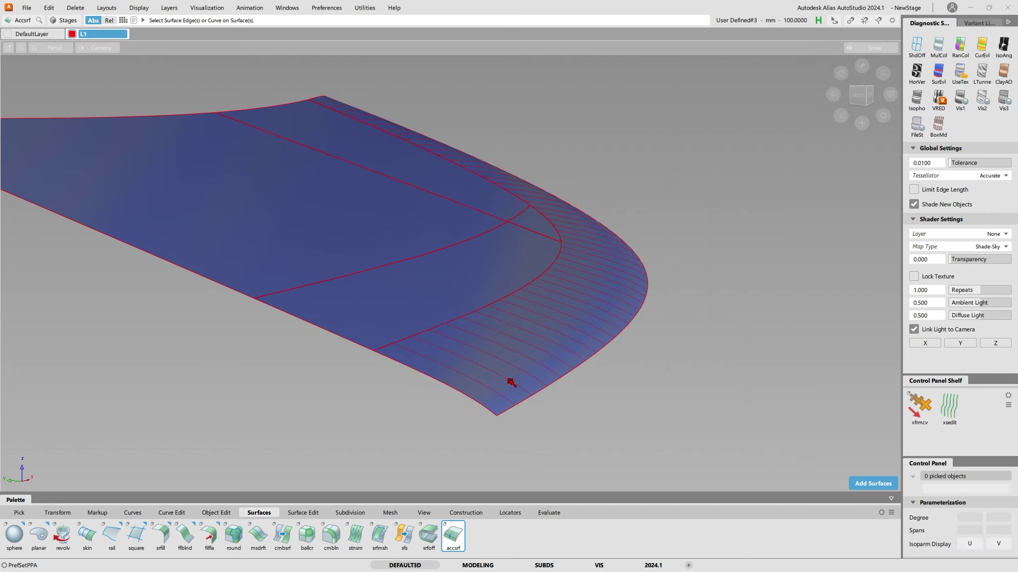
{"action": "right_click_drag", "start_coordinate": [509, 381], "coordinate": [508, 399], "text": "ctrl+shift"}
{"action": "mouse_move", "coordinate": [484, 350]}
{"action": "left_mouse_down", "text": "ctrl+shift"}
{"action": "mouse_move", "coordinate": [487, 382]}
{"action": "mouse_move", "coordinate": [450, 324]}
{"action": "left_mouse_up", "text": "ctrl+shift"}
{"action": "left_click", "coordinate": [488, 381]}
{"action": "left_click", "coordinate": [506, 439]}
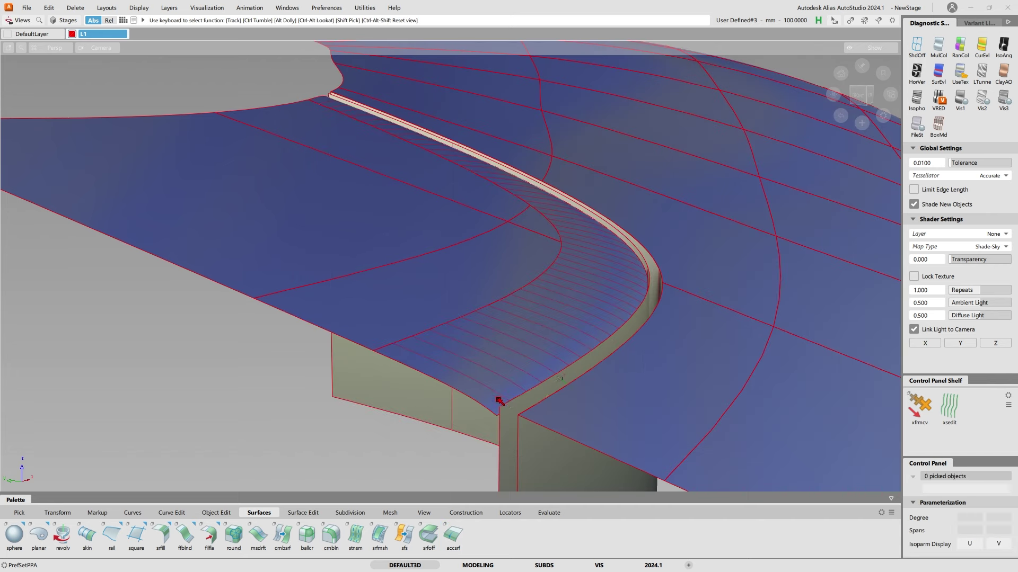
- Isolate the new accelerated surface together with the draft surface beneath its curved edge
{"action": "left_click_drag", "start_coordinate": [500, 401], "coordinate": [500, 441], "text": "ctrl+shift"}
{"action": "left_click", "coordinate": [501, 446]}
{"action": "left_click", "coordinate": [493, 365]}
{"action": "right_click_drag", "start_coordinate": [539, 334], "coordinate": [483, 400], "text": "ctrl+shift"}
{"action": "left_click_drag", "start_coordinate": [488, 381], "coordinate": [647, 368], "text": "ctrl+shift"}
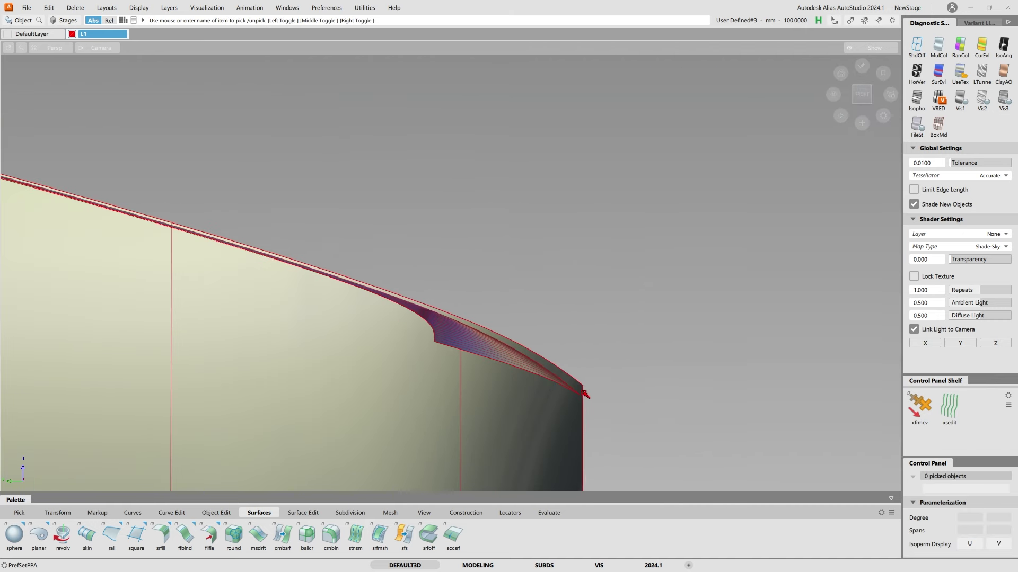
- Build a G2 surface fillet with chordal length 10 between the small region's accelerated surface and the draft surface beneath it
{"action": "left_click_drag", "start_coordinate": [585, 394], "coordinate": [507, 392], "text": "alt+shift"}
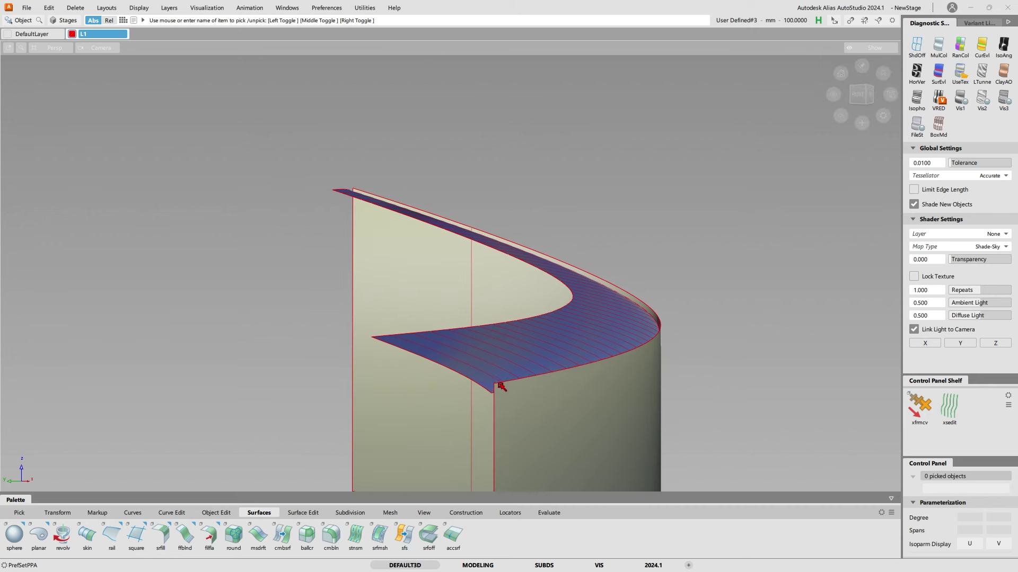
{"action": "left_click_drag", "start_coordinate": [607, 269], "coordinate": [530, 337], "text": "alt+shift"}
{"action": "right_click_drag", "start_coordinate": [530, 337], "coordinate": [525, 339], "text": "alt+shift"}
{"action": "left_click_drag", "start_coordinate": [412, 348], "coordinate": [396, 311], "text": "alt+shift"}
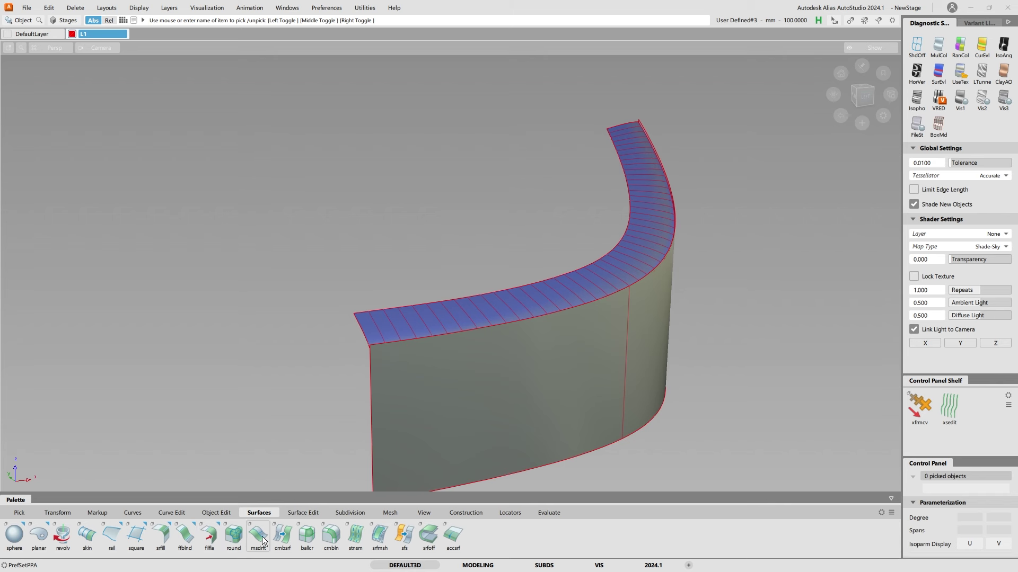
{"action": "double_click", "coordinate": [166, 539]}
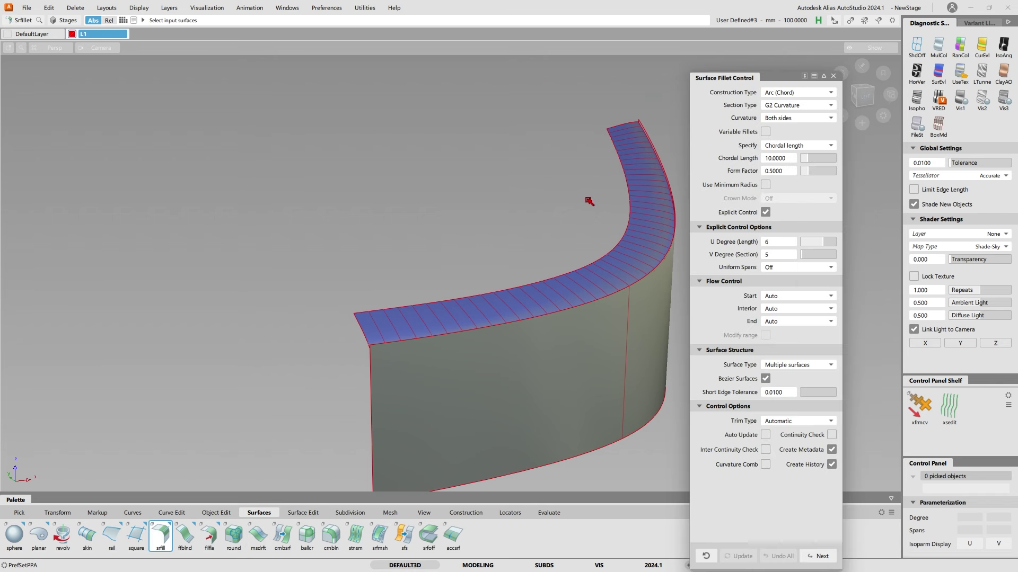
{"action": "left_click_drag", "start_coordinate": [588, 201], "coordinate": [604, 191], "text": "alt+shift"}
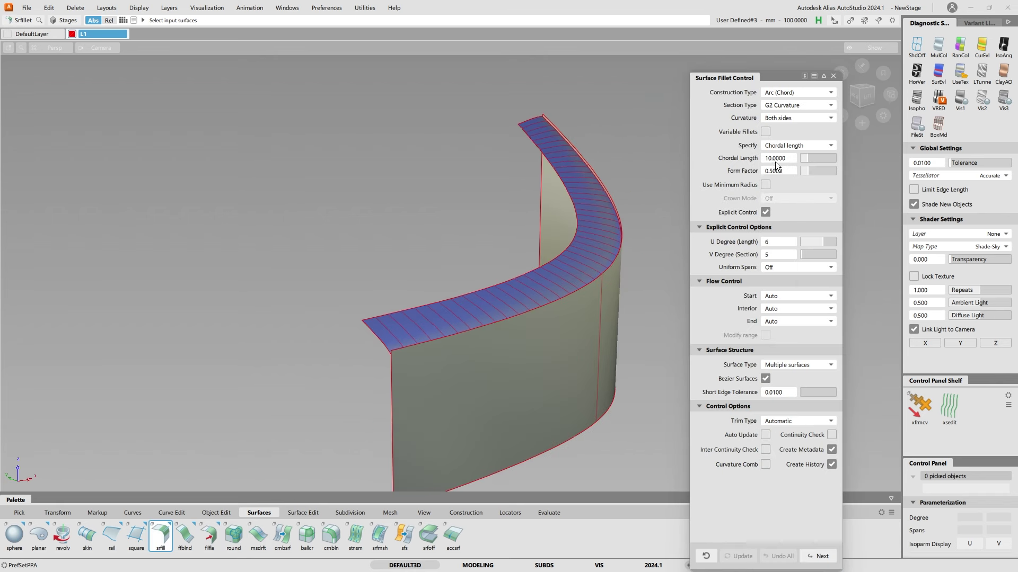
{"action": "left_click_drag", "start_coordinate": [471, 358], "coordinate": [515, 351], "text": "alt+shift"}
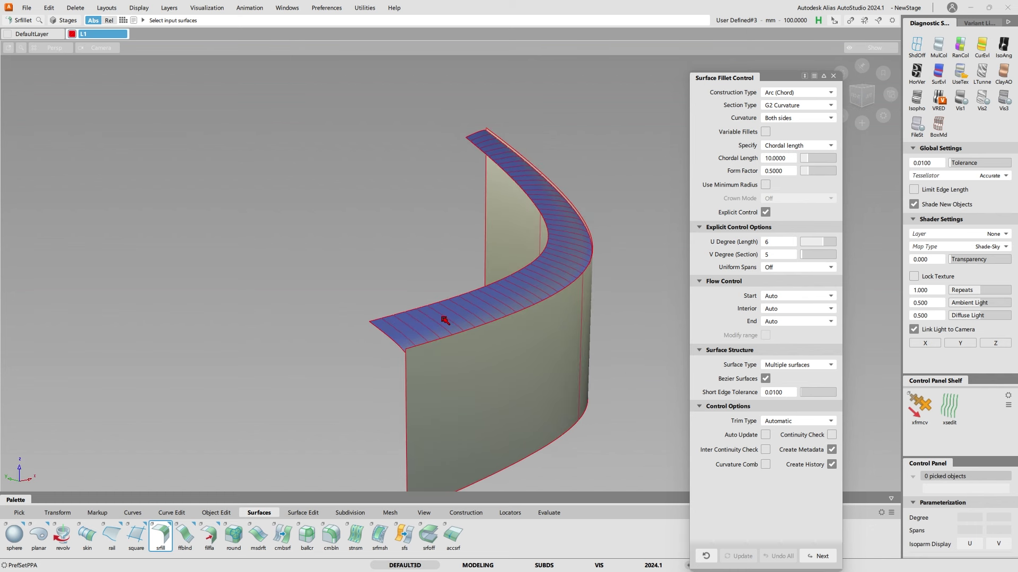
{"action": "left_click", "coordinate": [466, 358]}
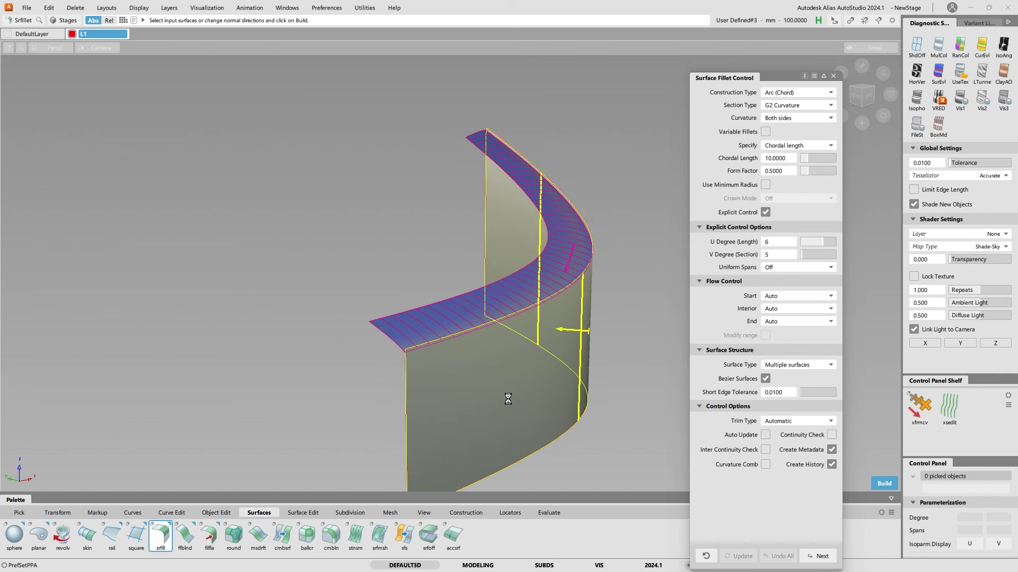
{"action": "right_click_drag", "start_coordinate": [446, 370], "coordinate": [454, 367], "text": "alt+shift"}
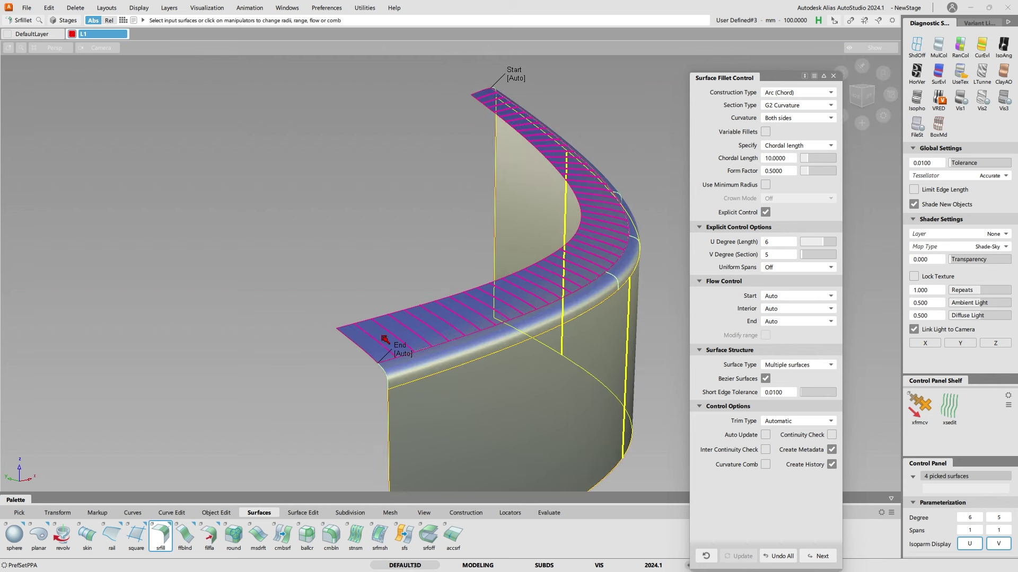
- Show all hidden surfaces again and isolate the large mesh region
{"action": "mouse_move", "coordinate": [371, 287]}
{"action": "left_mouse_down", "text": "ctrl+shift"}
{"action": "mouse_move", "coordinate": [425, 332]}
{"action": "mouse_move", "coordinate": [502, 334]}
{"action": "left_mouse_up", "text": "ctrl+shift"}
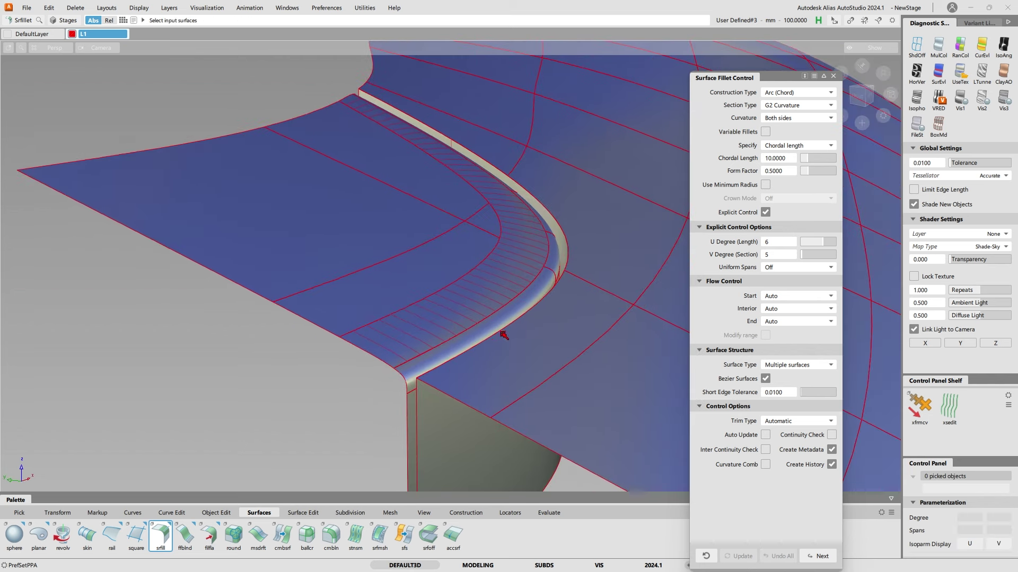
{"action": "left_click_drag", "start_coordinate": [374, 342], "coordinate": [452, 316], "text": "alt+shift"}
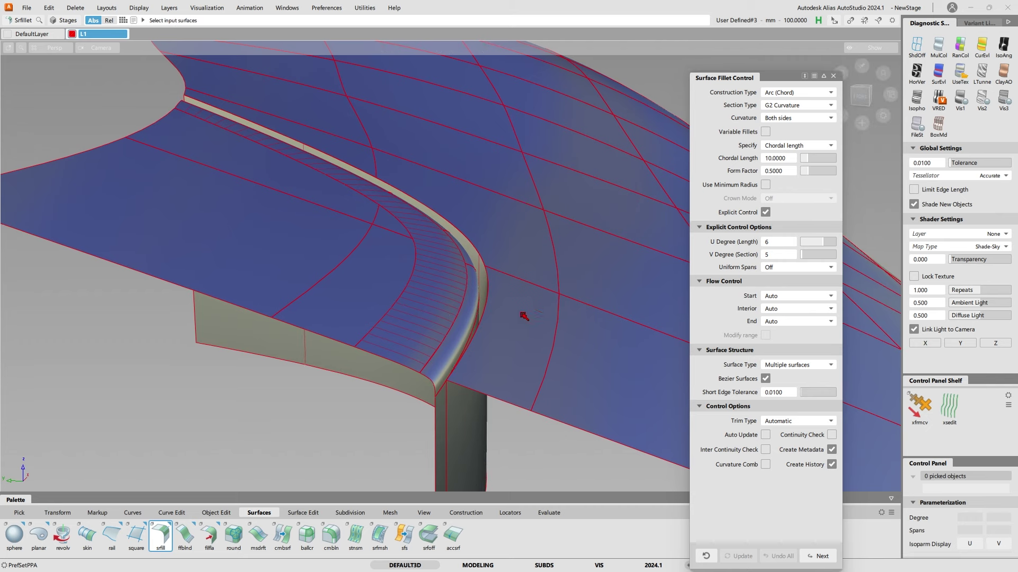
{"action": "left_click_drag", "start_coordinate": [545, 234], "coordinate": [554, 297]}
{"action": "left_click", "coordinate": [557, 305]}
{"action": "left_click_drag", "start_coordinate": [613, 269], "coordinate": [577, 307], "text": "ctrl+shift"}
{"action": "left_click_drag", "start_coordinate": [567, 313], "coordinate": [549, 325], "text": "alt+shift"}
{"action": "left_click", "coordinate": [578, 436]}
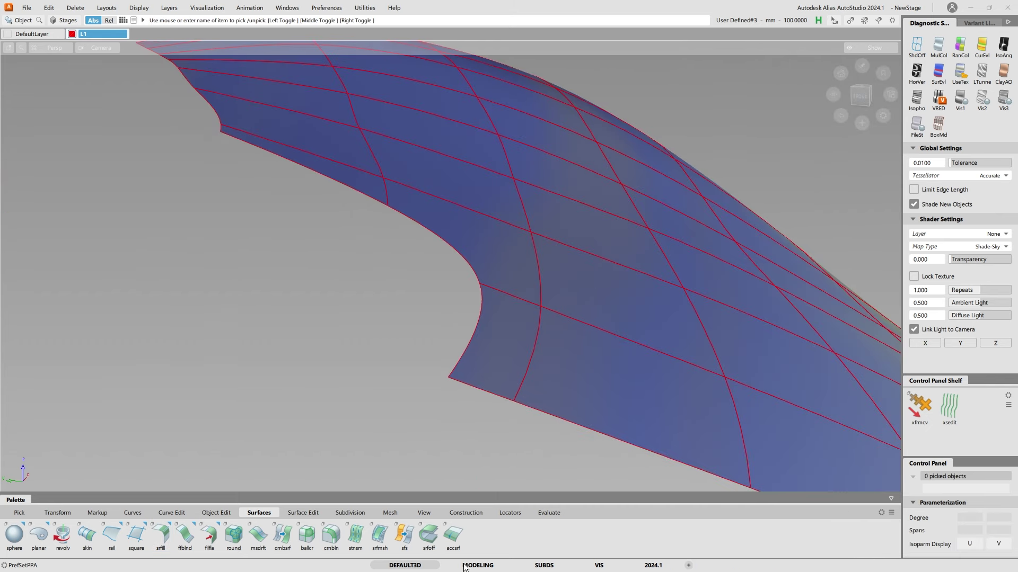
- Build a G2 accelerated surface along the large mesh region's whole curved edge, with length 30 and normal distance 2
{"action": "left_click", "coordinate": [453, 535]}
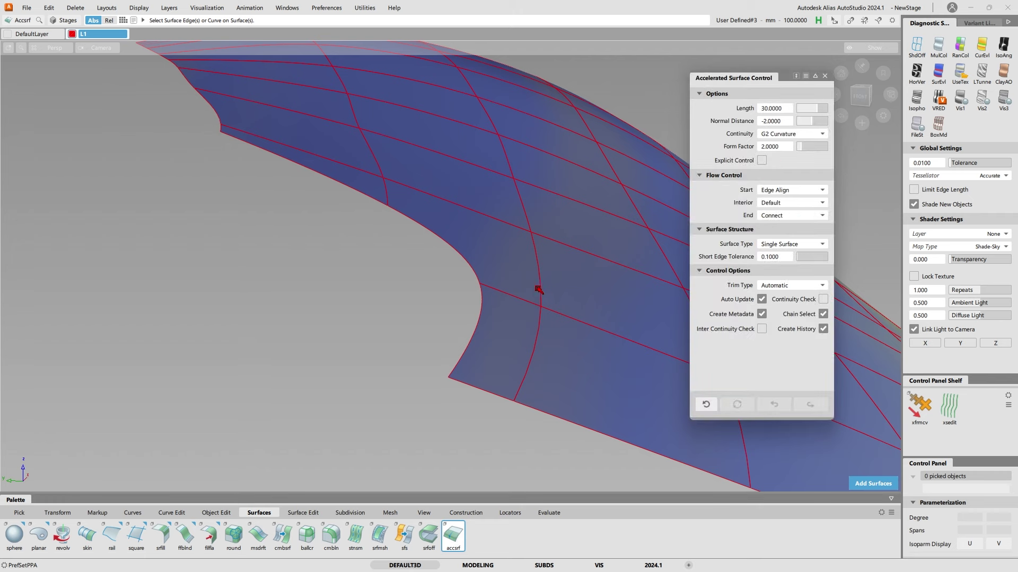
{"action": "left_click", "coordinate": [481, 305]}
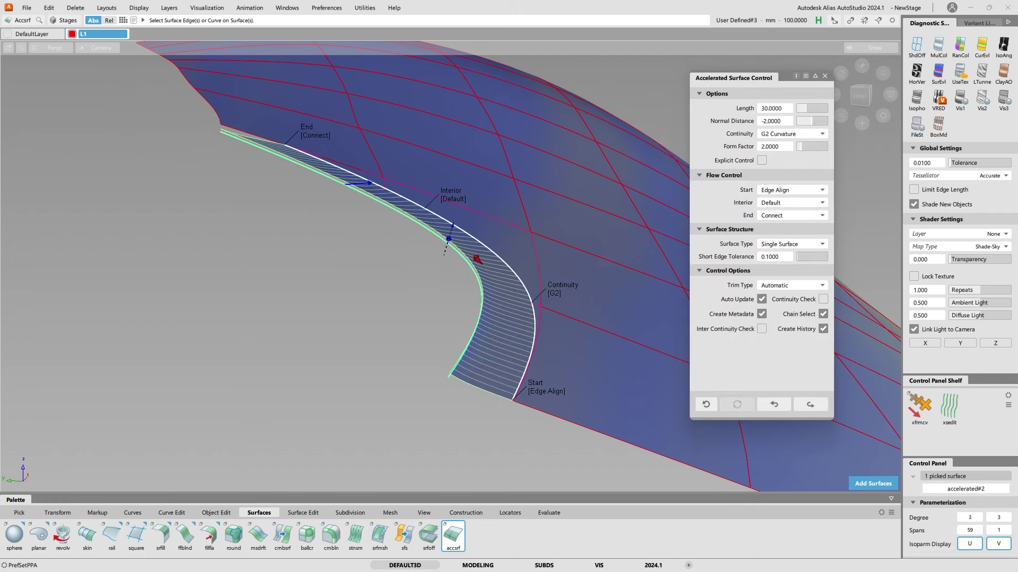
{"action": "mouse_move", "coordinate": [414, 185]}
{"action": "left_mouse_down", "text": "alt+shift"}
{"action": "mouse_move", "coordinate": [416, 166]}
{"action": "mouse_move", "coordinate": [419, 189]}
{"action": "left_mouse_up", "text": "alt+shift"}
{"action": "left_click_drag", "start_coordinate": [350, 157], "coordinate": [365, 215], "text": "alt+shift"}
{"action": "right_click_drag", "start_coordinate": [366, 214], "coordinate": [336, 204], "text": "alt+shift"}
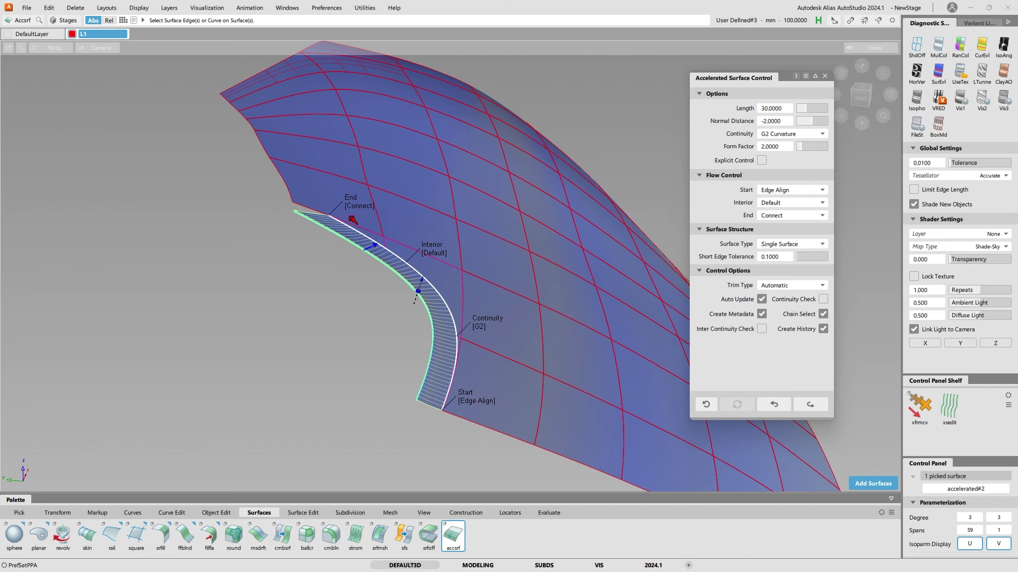
{"action": "left_click", "coordinate": [417, 287]}
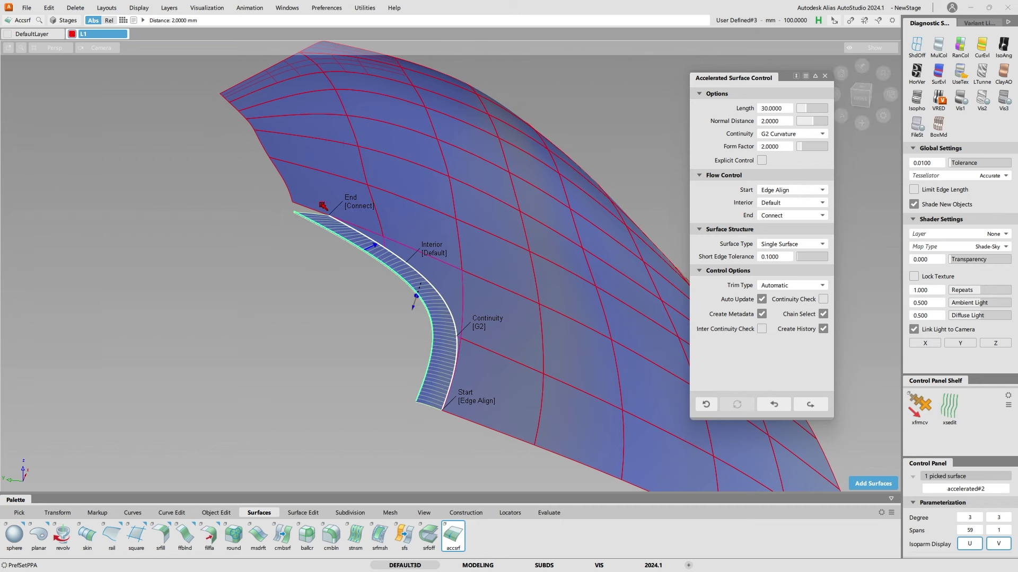
- Add the neighbouring mesh surface at the accelerated surface's far end as another input surface and finish the accelerated surface
{"action": "left_click", "coordinate": [869, 483]}
{"action": "left_click", "coordinate": [308, 191]}
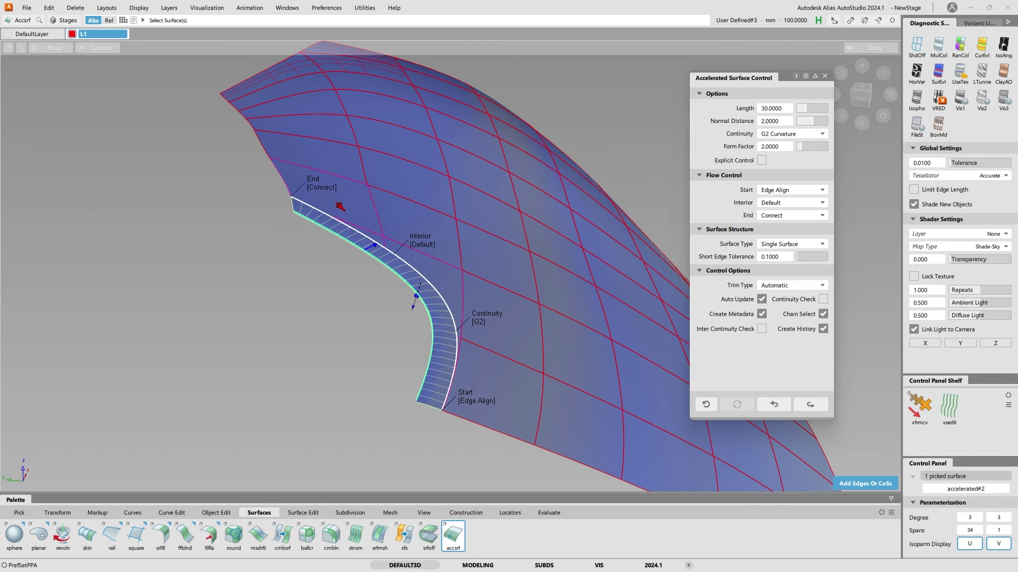
{"action": "left_click_drag", "start_coordinate": [267, 190], "coordinate": [267, 194], "text": "alt+shift"}
{"action": "left_click", "coordinate": [324, 191], "text": "alt+shift"}
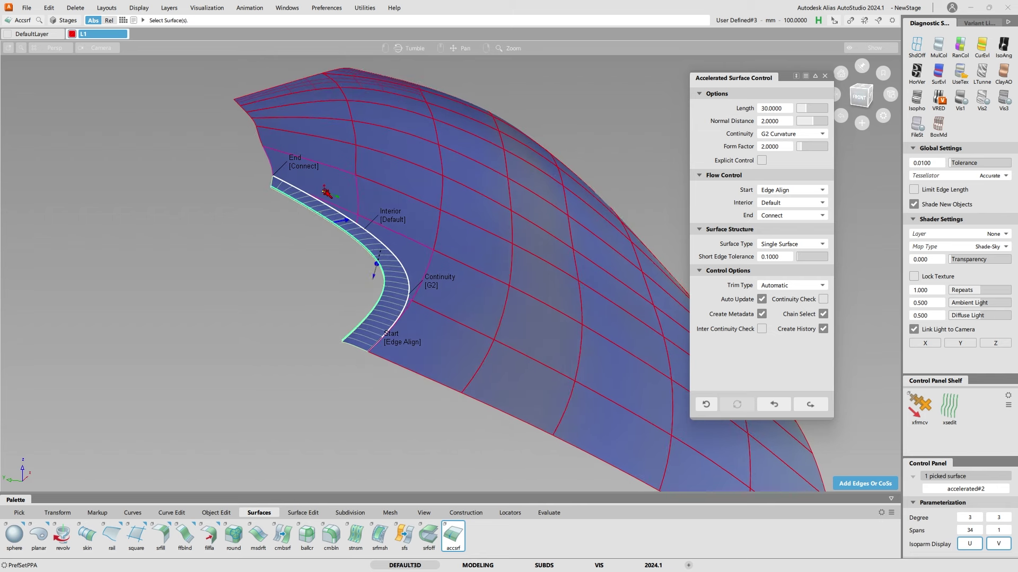
{"action": "right_click_drag", "start_coordinate": [324, 191], "coordinate": [348, 186], "text": "alt+shift"}
{"action": "left_click_drag", "start_coordinate": [403, 313], "coordinate": [463, 335], "text": "alt+shift"}
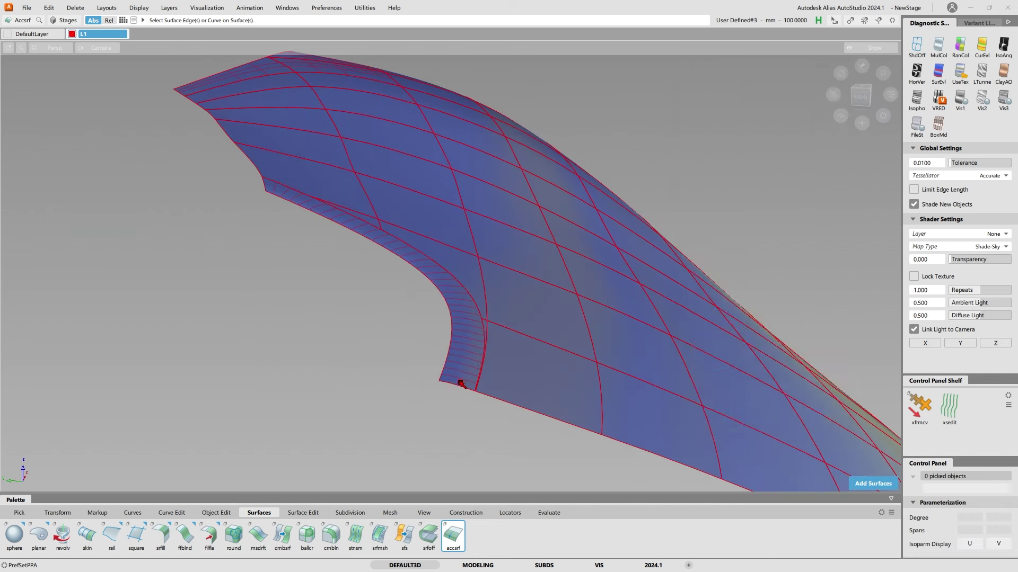
- Show the hidden surfaces and isolate the large region's accelerated surface together with the draft surface beneath its curved edge
{"action": "right_click_drag", "start_coordinate": [441, 382], "coordinate": [477, 367], "text": "alt+shift"}
{"action": "left_click_drag", "start_coordinate": [477, 368], "coordinate": [439, 358], "text": "alt+shift"}
{"action": "left_click_drag", "start_coordinate": [489, 328], "coordinate": [489, 363], "text": "ctrl+shift"}
{"action": "left_click_drag", "start_coordinate": [487, 366], "coordinate": [459, 400]}
{"action": "left_click", "coordinate": [443, 404]}
{"action": "right_click_drag", "start_coordinate": [463, 382], "coordinate": [442, 415], "text": "ctrl+shift"}
{"action": "left_click", "coordinate": [387, 444]}
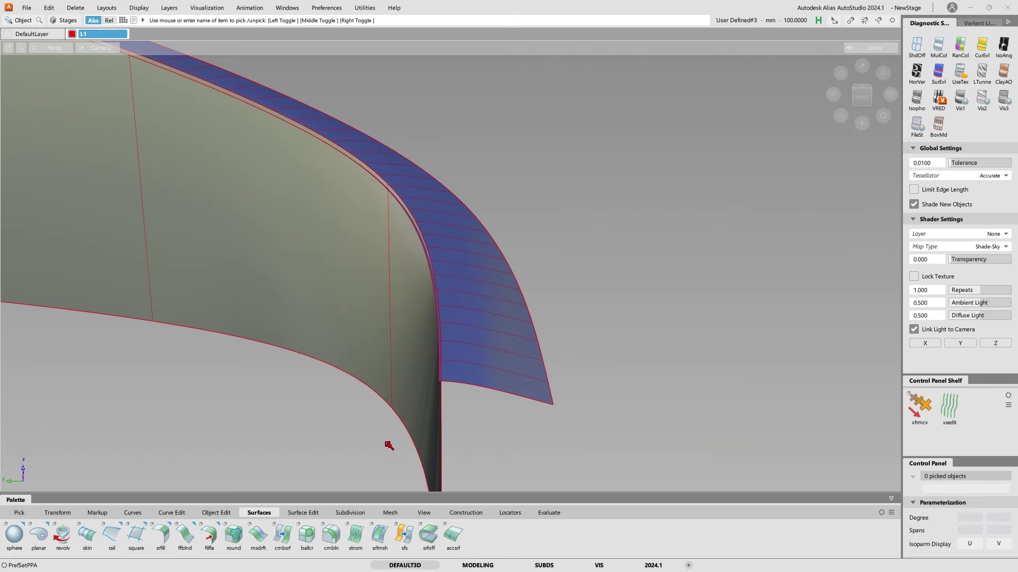
- Build a G2 surface fillet with chordal length 10 between the isolated accelerated and draft surfaces, and show all hidden surfaces
{"action": "left_click", "coordinate": [161, 534]}
{"action": "mouse_move", "coordinate": [538, 254]}
{"action": "left_mouse_down", "text": "alt+shift"}
{"action": "mouse_move", "coordinate": [435, 248]}
{"action": "mouse_move", "coordinate": [538, 242]}
{"action": "mouse_move", "coordinate": [587, 261]}
{"action": "left_mouse_up", "text": "alt+shift"}
{"action": "key", "text": "space"}
{"action": "left_click_drag", "start_coordinate": [519, 295], "coordinate": [510, 253], "text": "ctrl+shift"}
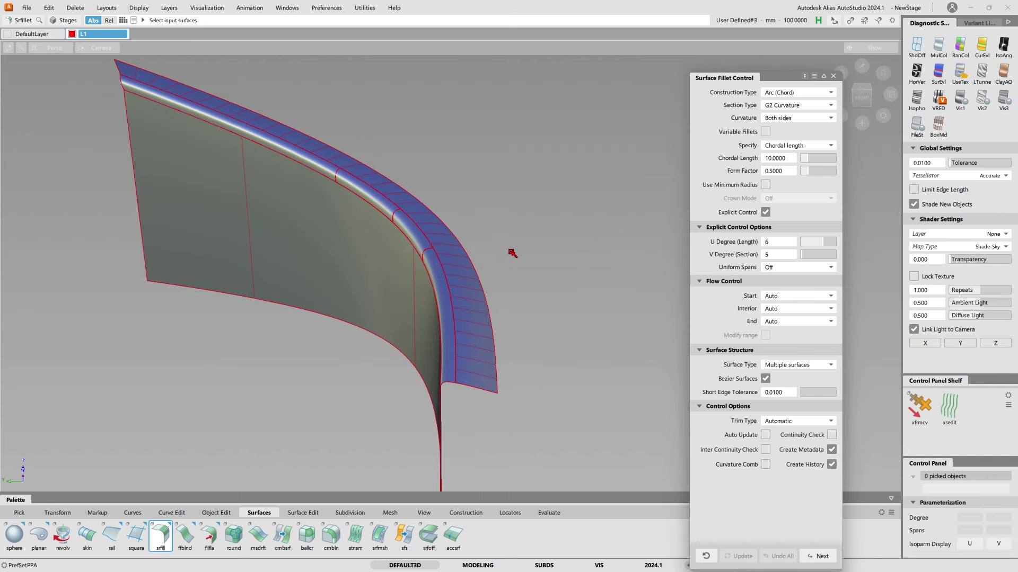
{"action": "right_click_drag", "start_coordinate": [511, 253], "coordinate": [555, 285], "text": "ctrl+shift"}
- Edit the large region's fillet and set its start flow control to Edge align
{"action": "middle_click_drag", "start_coordinate": [167, 63], "coordinate": [310, 178], "text": "alt+shift"}
{"action": "mouse_move", "coordinate": [310, 177]}
{"action": "right_mouse_down", "text": "alt+shift"}
{"action": "mouse_move", "coordinate": [294, 158]}
{"action": "mouse_move", "coordinate": [293, 226]}
{"action": "right_mouse_up", "text": "alt+shift"}
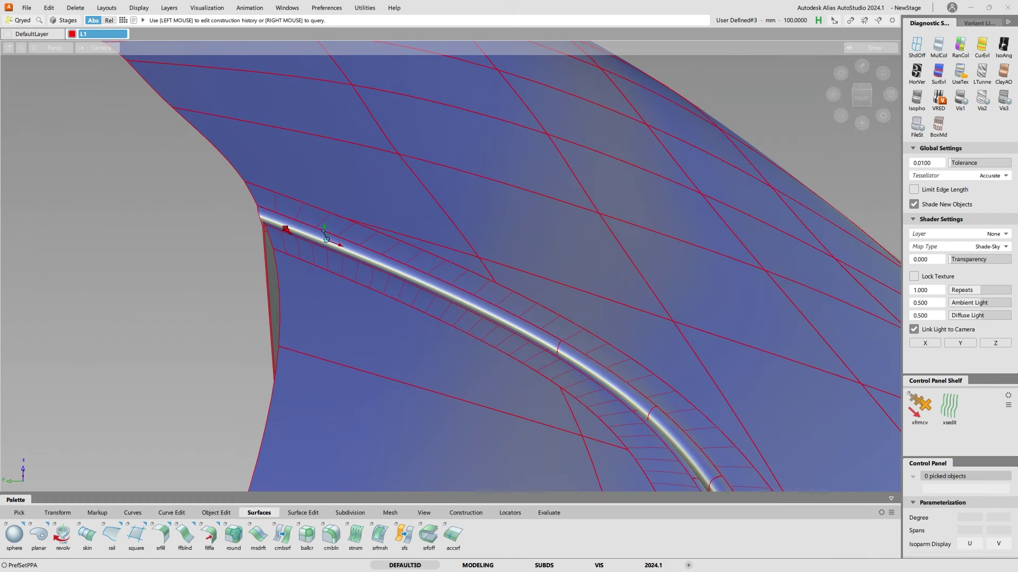
{"action": "left_click", "coordinate": [281, 220]}
{"action": "left_click", "coordinate": [289, 217]}
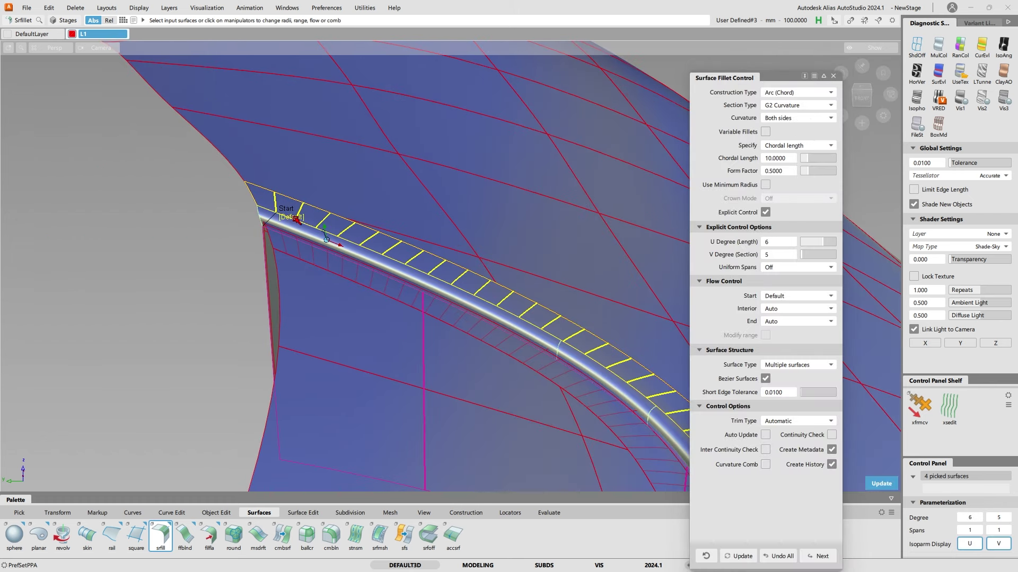
{"action": "left_click", "coordinate": [300, 218]}
- Examine both fillets and their accelerated lead-ins from several angles, with the model lines hidden and shown
{"action": "right_click_drag", "start_coordinate": [364, 222], "coordinate": [399, 236], "text": "alt+shift"}
{"action": "left_click_drag", "start_coordinate": [399, 236], "coordinate": [481, 219], "text": "alt+shift"}
{"action": "right_click_drag", "start_coordinate": [482, 219], "coordinate": [437, 248], "text": "alt+shift"}
{"action": "left_click_drag", "start_coordinate": [438, 247], "coordinate": [512, 238], "text": "alt+shift"}
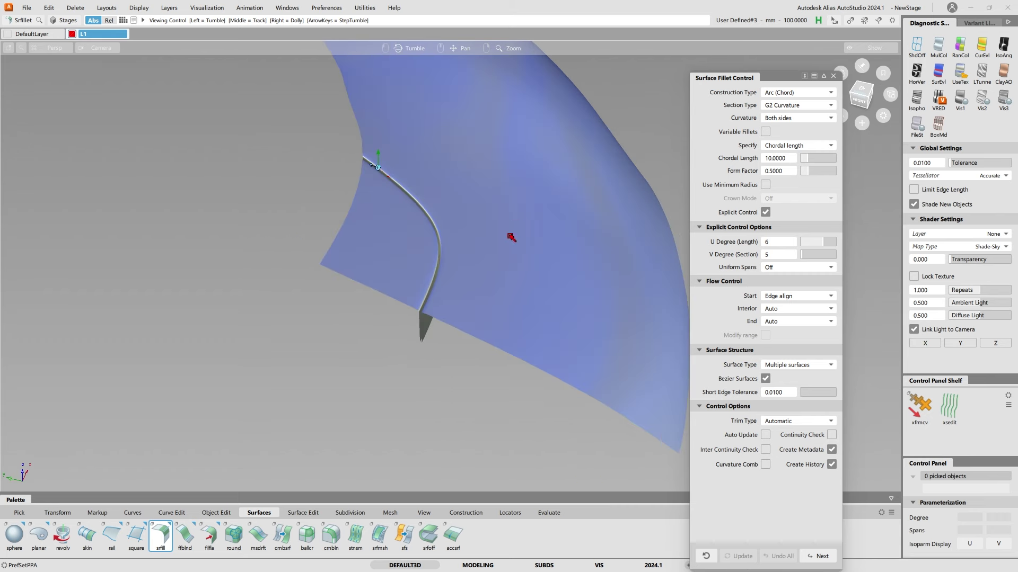
{"action": "right_click_drag", "start_coordinate": [440, 270], "coordinate": [502, 238], "text": "alt+shift"}
{"action": "left_click_drag", "start_coordinate": [501, 238], "coordinate": [473, 279], "text": "alt+shift"}
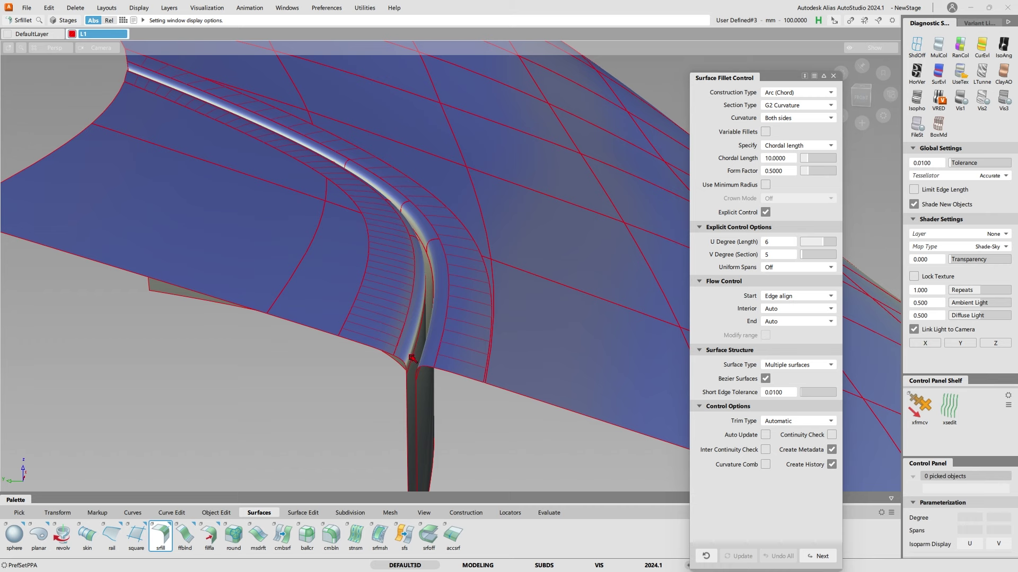
{"action": "left_click_drag", "start_coordinate": [398, 328], "coordinate": [448, 309], "text": "alt+shift"}
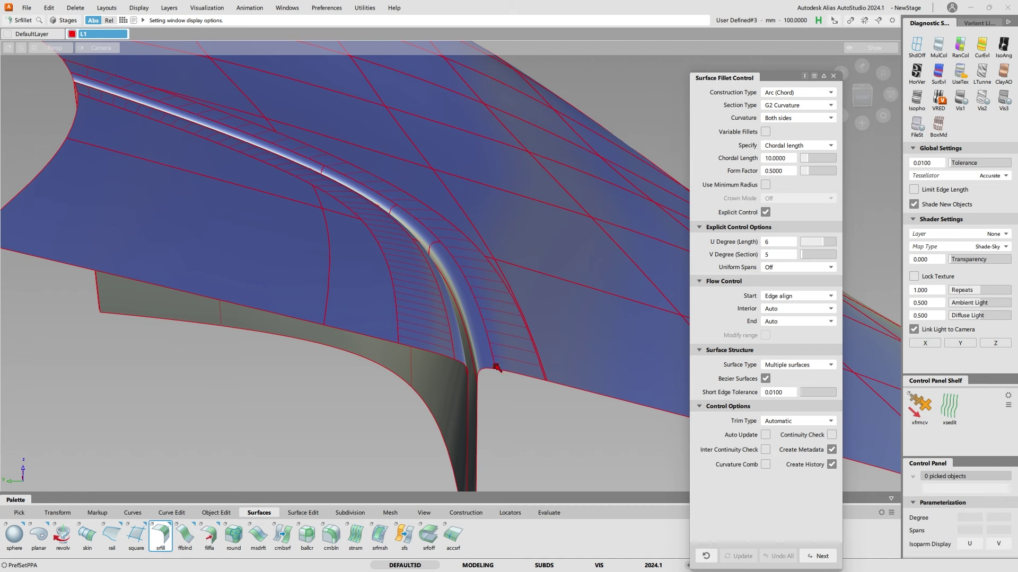
{"action": "left_click_drag", "start_coordinate": [405, 297], "coordinate": [339, 332], "text": "alt+shift"}
{"action": "right_click_drag", "start_coordinate": [339, 331], "coordinate": [406, 250], "text": "ctrl+shift"}
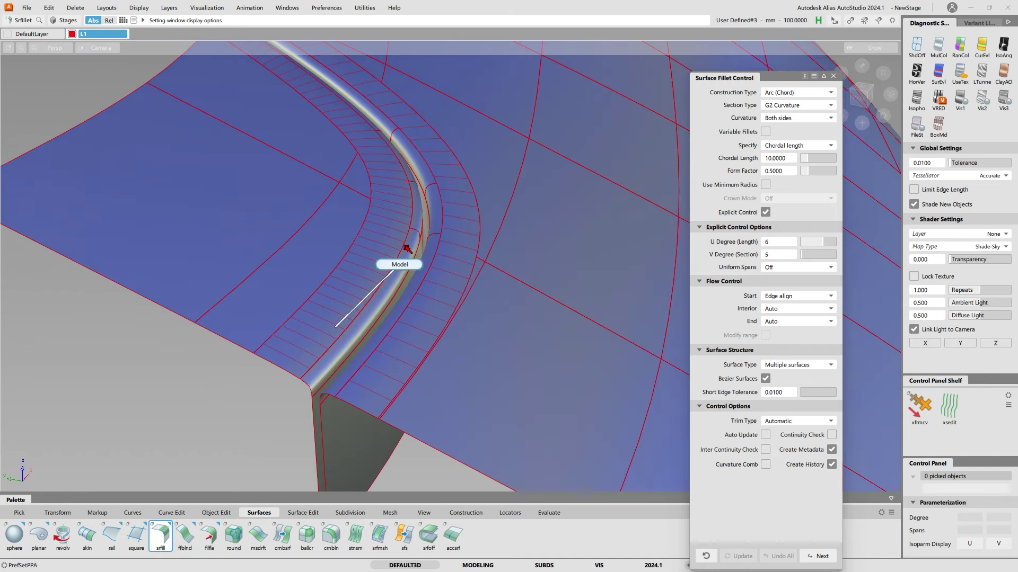